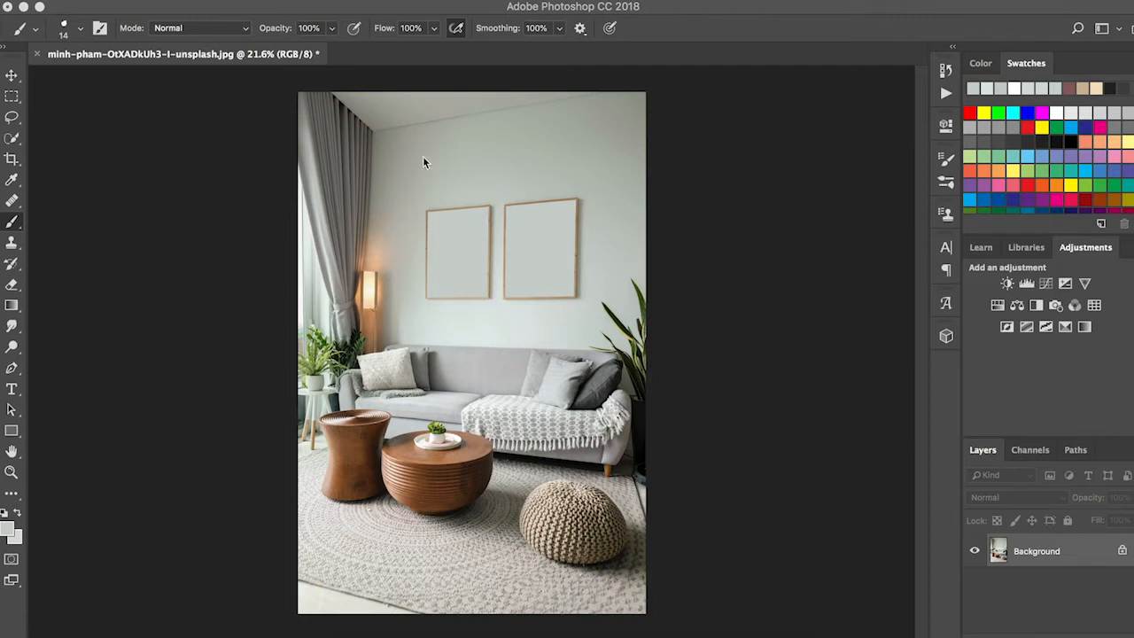
# Step: Switch to Finder's Mockup Video folder, preview the original living room photo and moon sun cover.jpg, and return to Photoshop
pyautogui.click(352, 635)
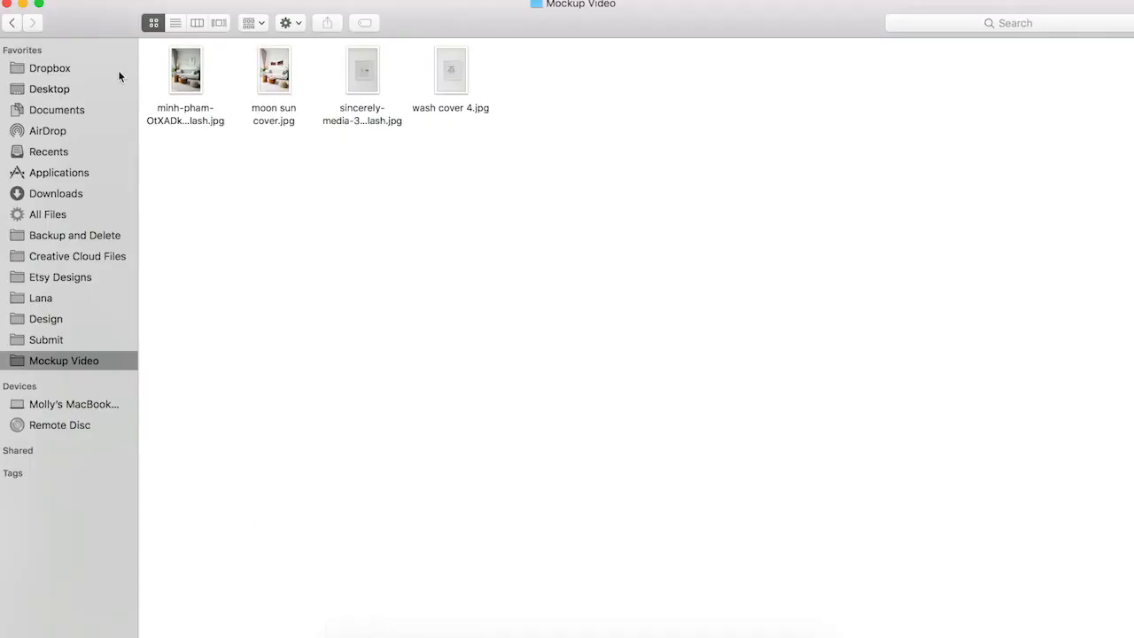
pyautogui.click(195, 77)
pyautogui.doubleClick(194, 78)
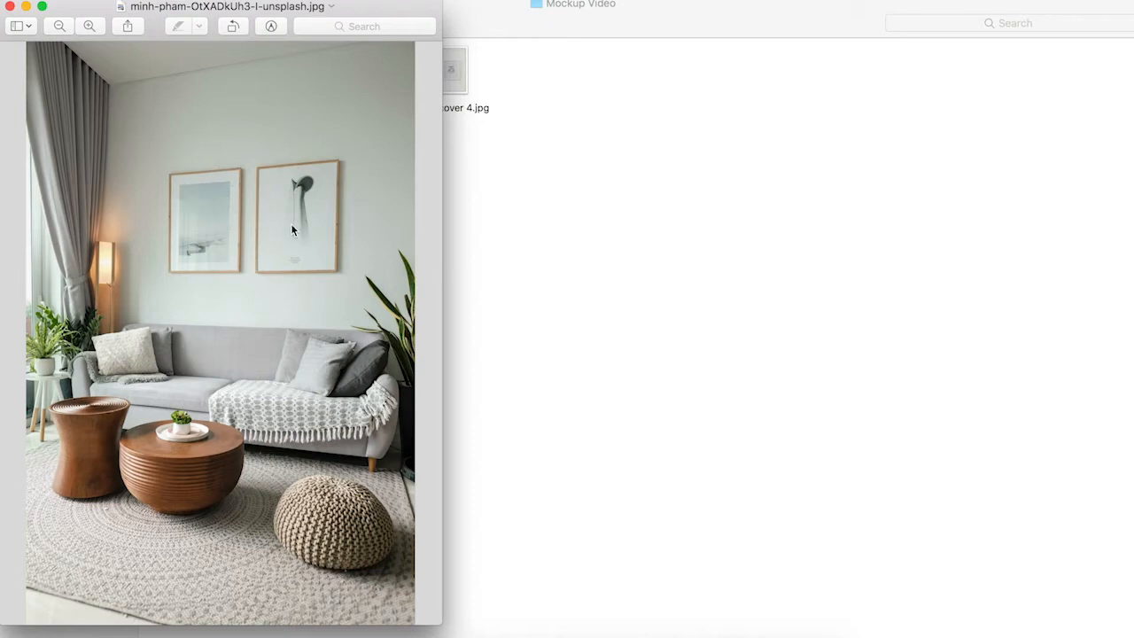
pyautogui.press('super+w')
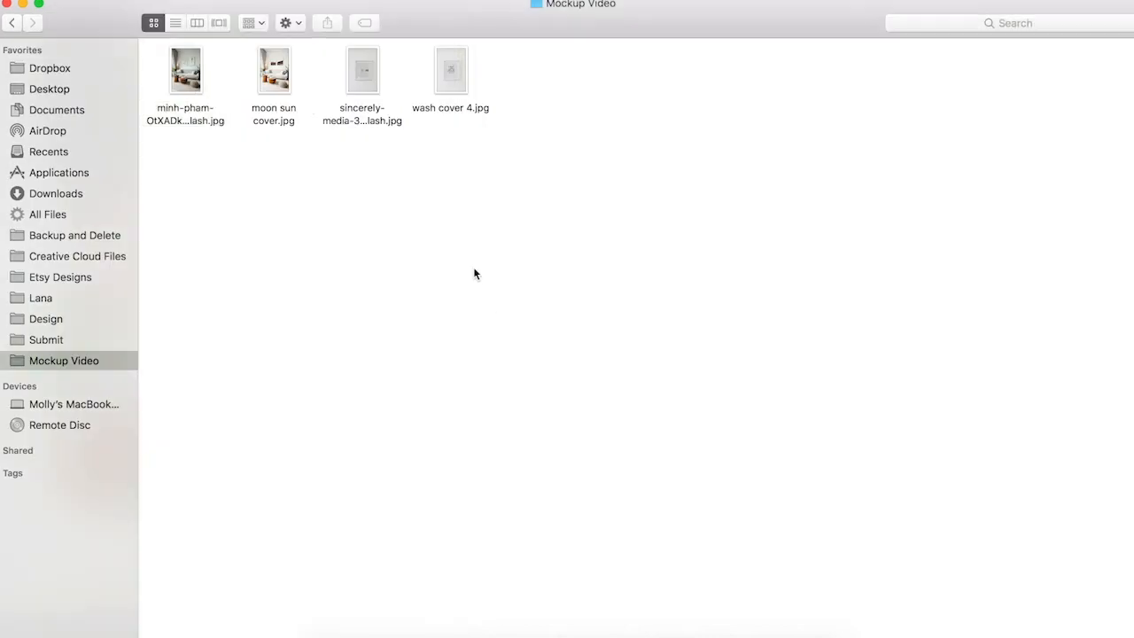
pyautogui.doubleClick(274, 84)
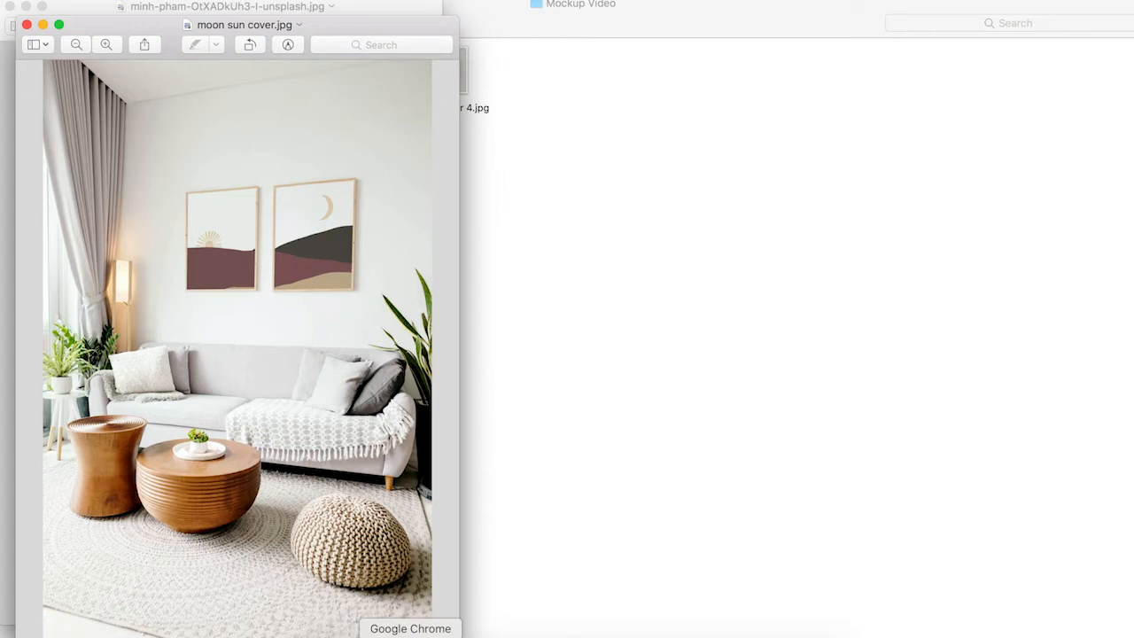
pyautogui.click(680, 634)
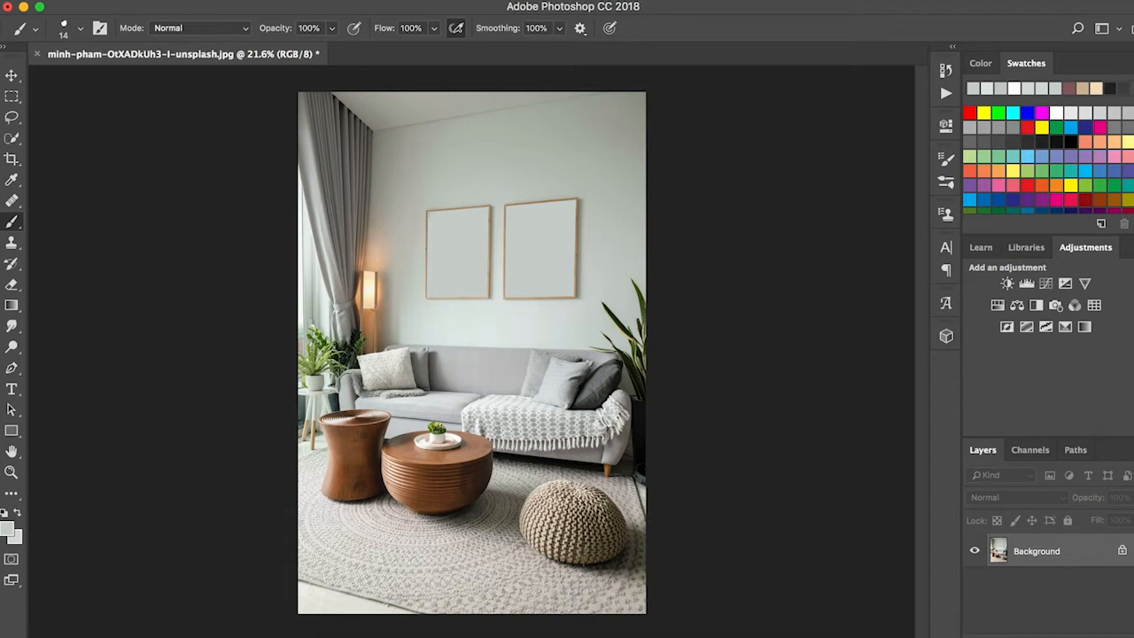
# Step: Select the left picture frame with the Rectangular Marquee tool, copy it to a new layer and convert that layer to a smart object
pyautogui.click(12, 95)
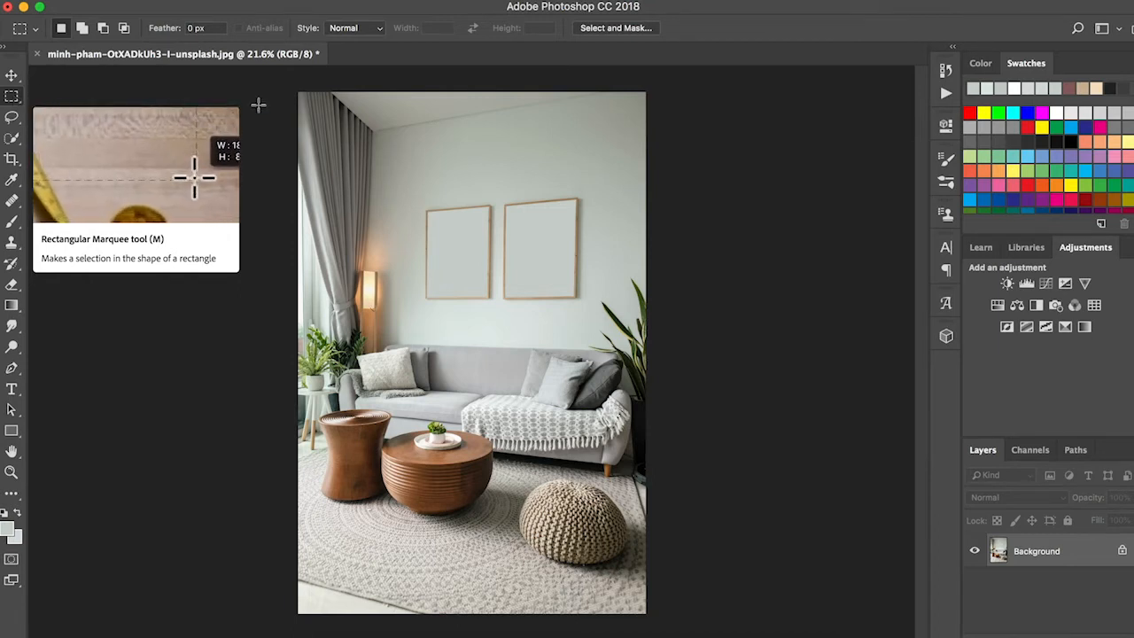
pyautogui.moveTo(426, 207); pyautogui.dragTo(490, 299)
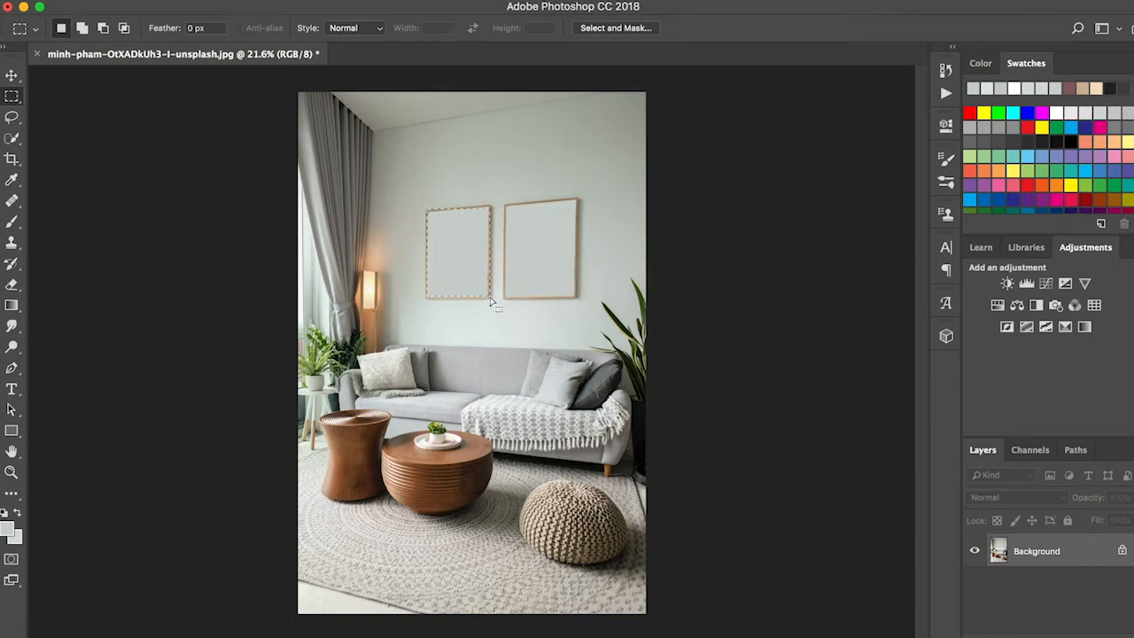
pyautogui.rightClick(460, 258)
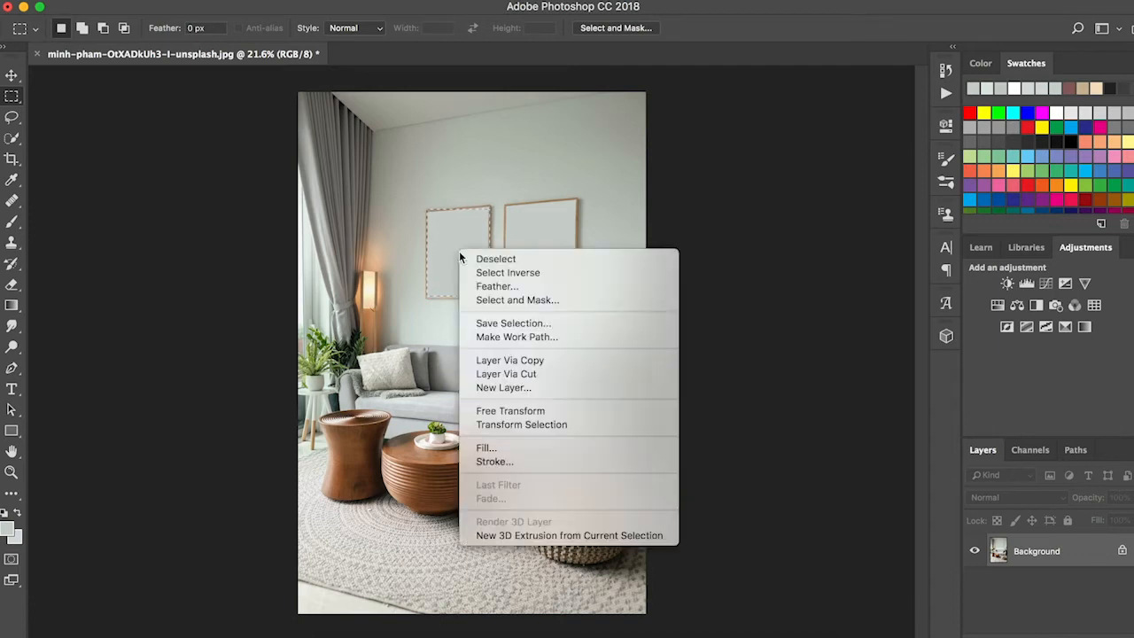
pyautogui.click(568, 360)
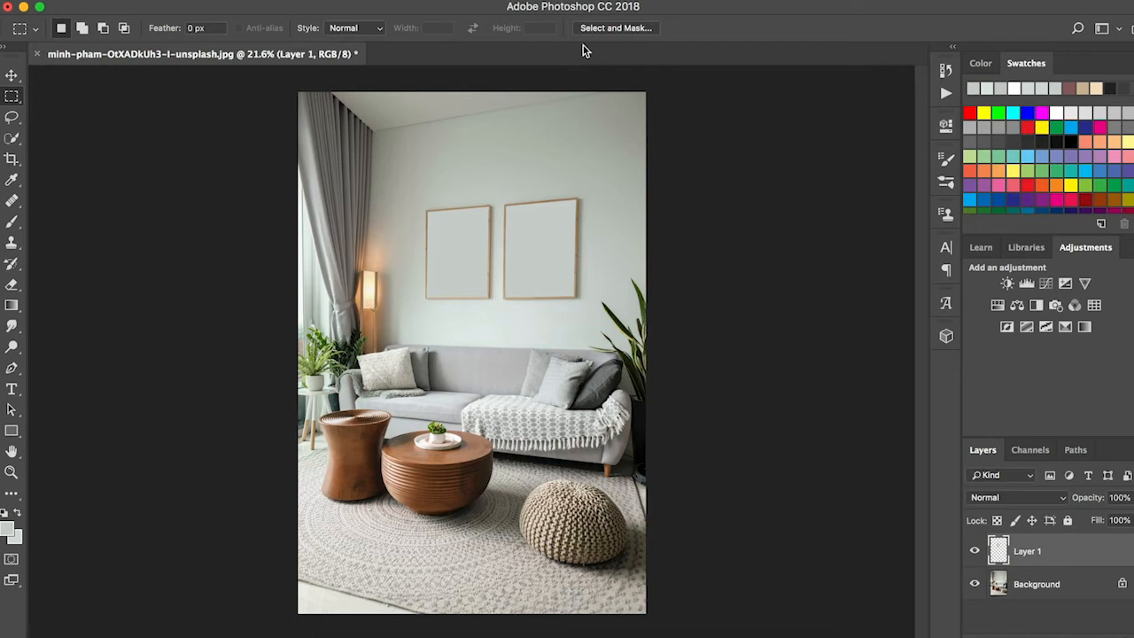
pyautogui.rightClick(1071, 551)
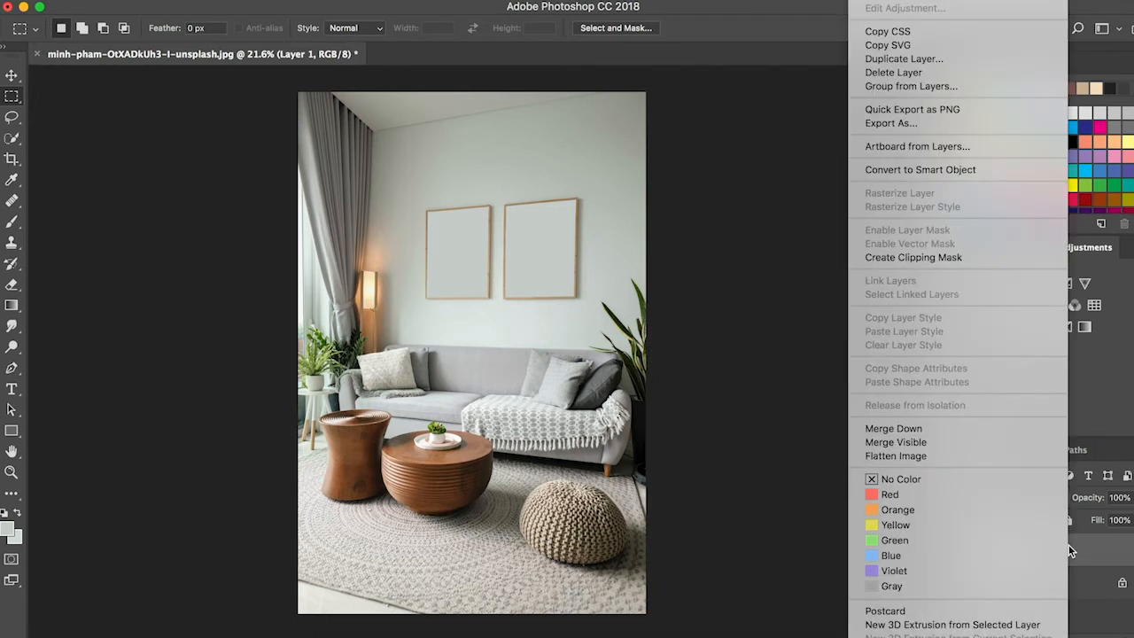
pyautogui.click(988, 169)
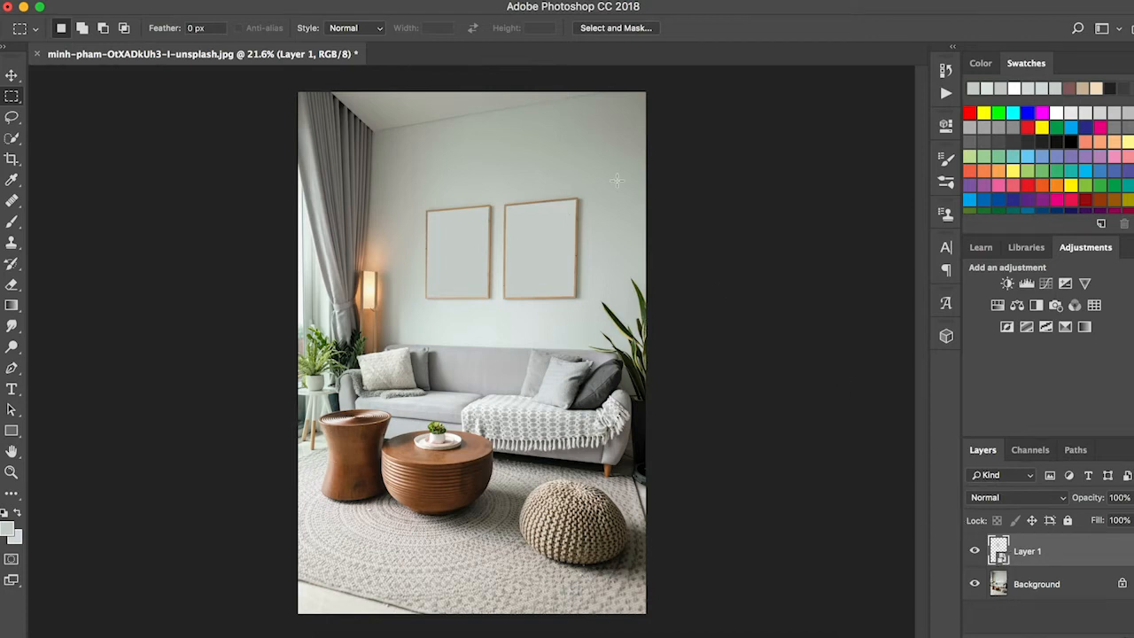
# Step: Copy the right picture frame from the Background to its own layer using a rectangular selection, and convert it to a smart object
pyautogui.click(1051, 587)
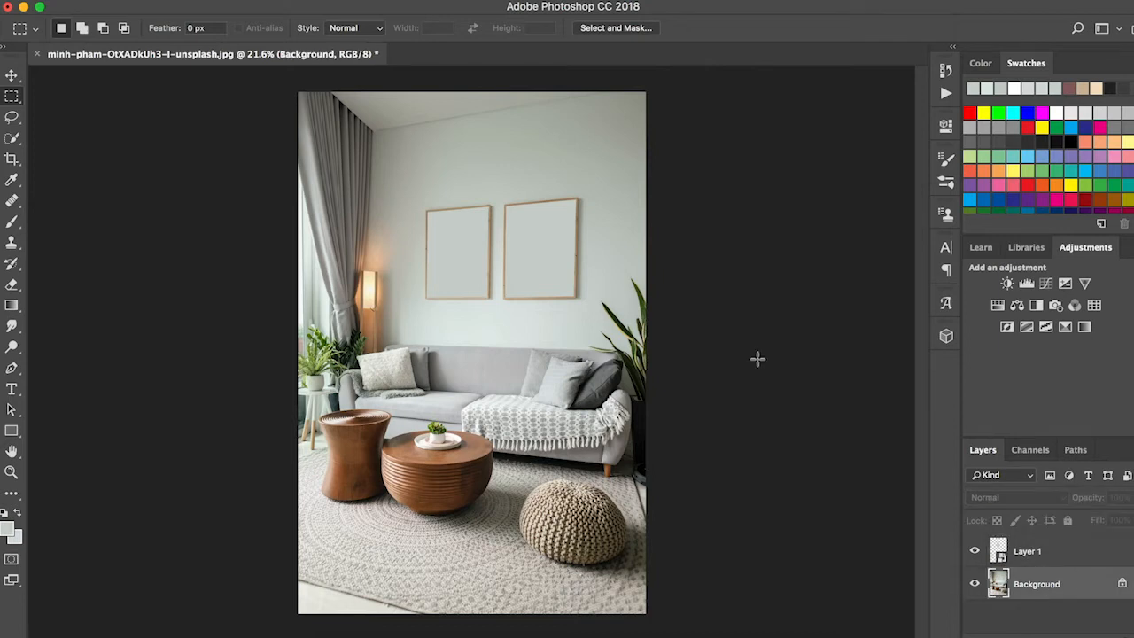
pyautogui.moveTo(502, 204); pyautogui.dragTo(578, 299)
pyautogui.rightClick(539, 248)
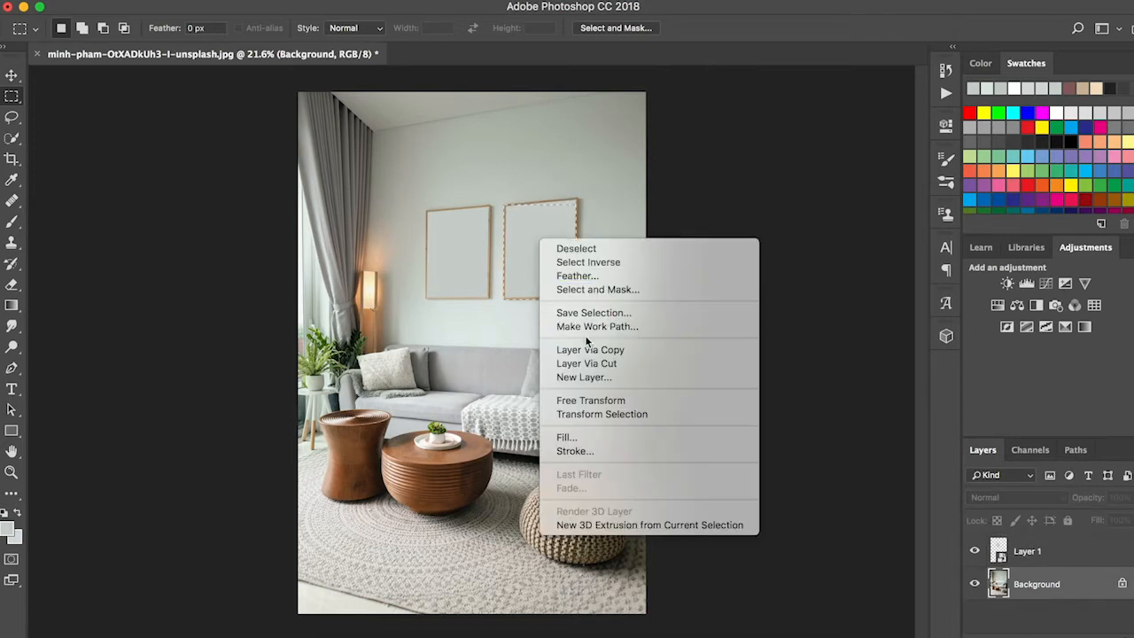
pyautogui.click(627, 351)
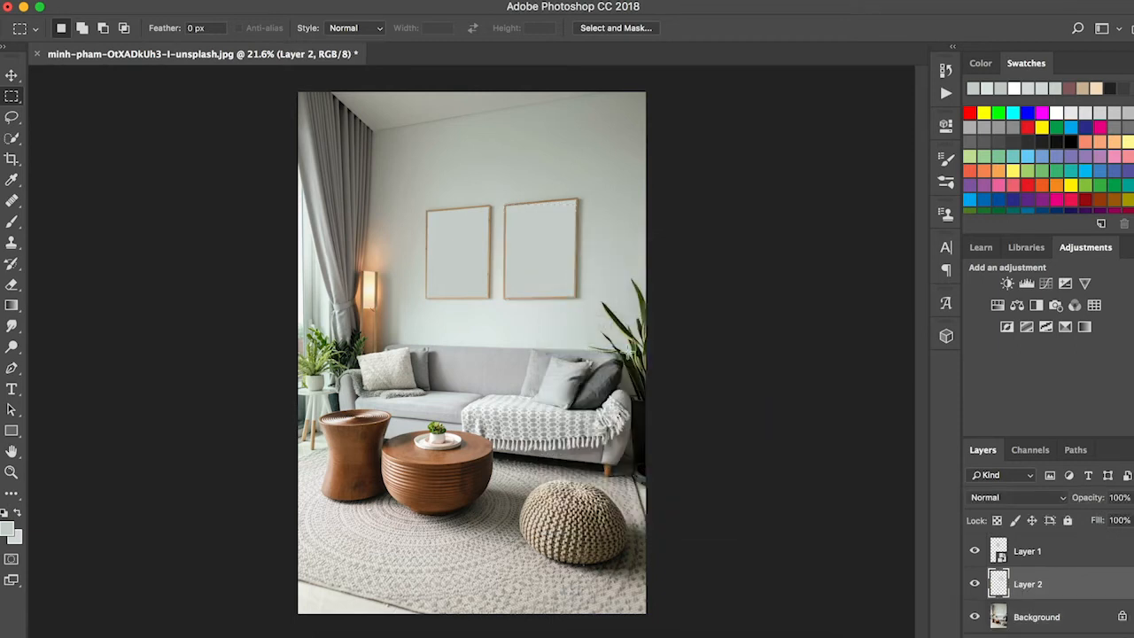
pyautogui.rightClick(1060, 585)
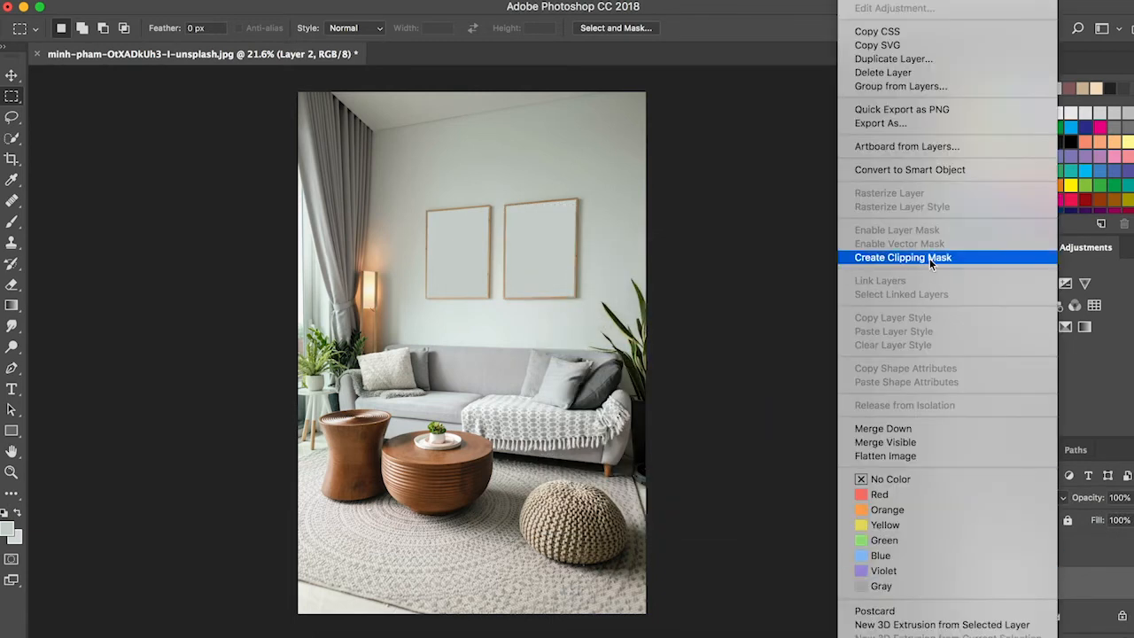
pyautogui.click(949, 170)
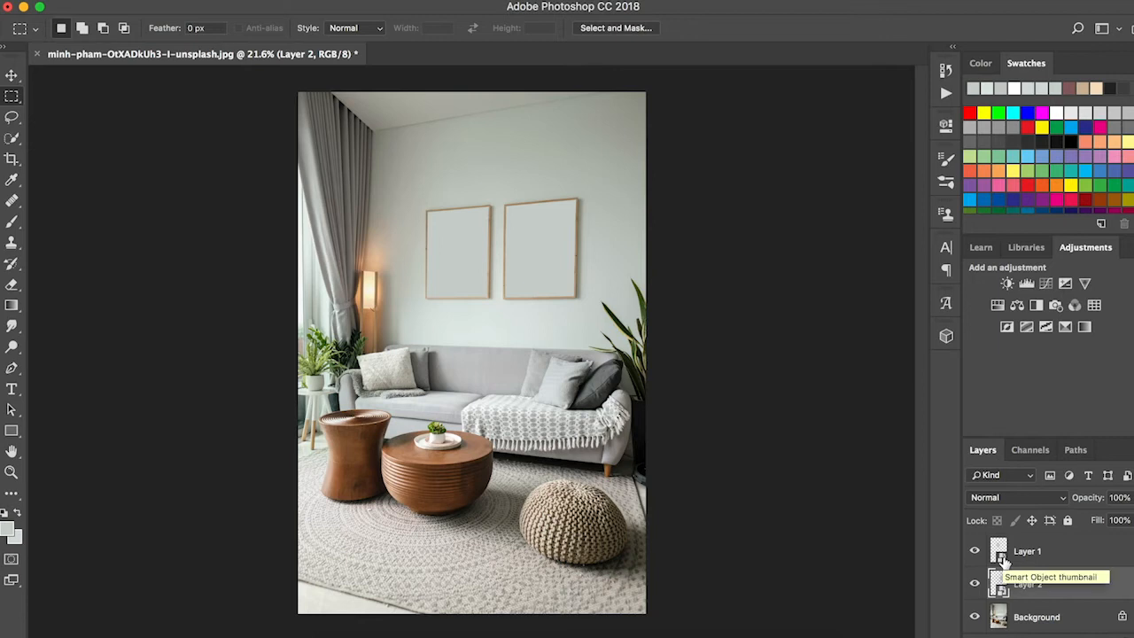
# Step: Open the contents of the Layer 1 smart object and replace its frame image layer with a new blank layer
pyautogui.click(1035, 552)
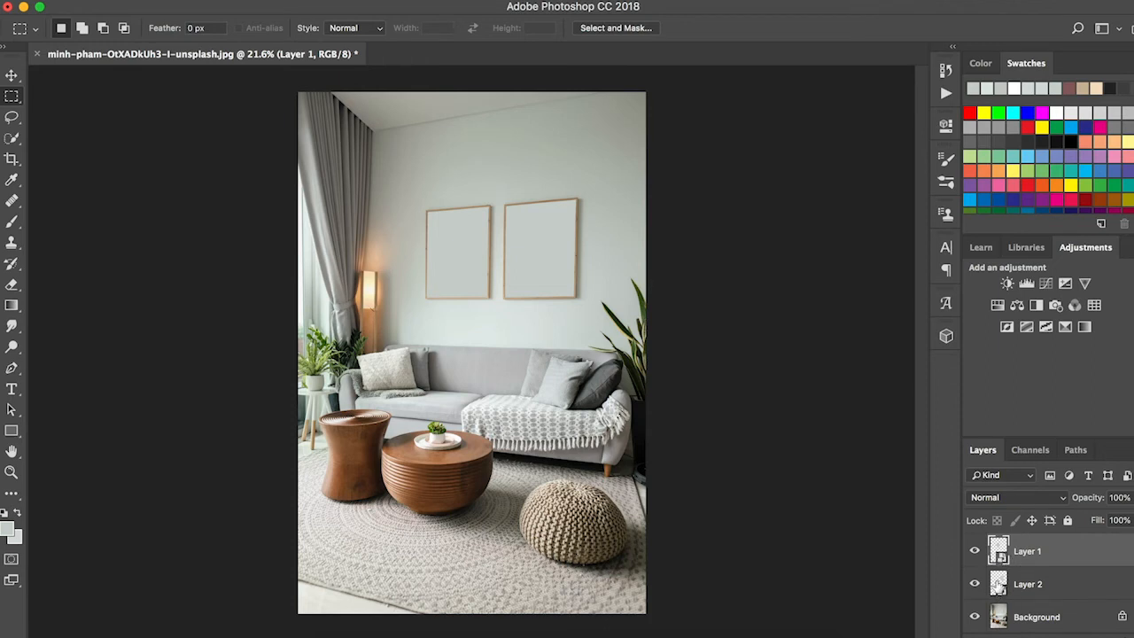
pyautogui.doubleClick(999, 551)
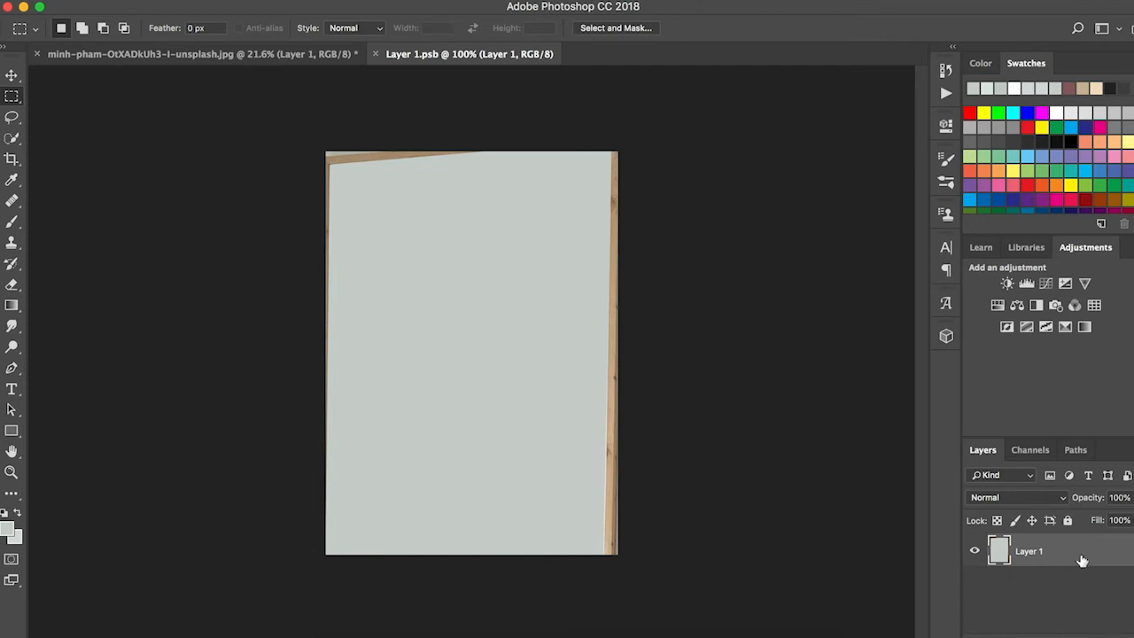
pyautogui.click(1102, 636)
pyautogui.click(1082, 582)
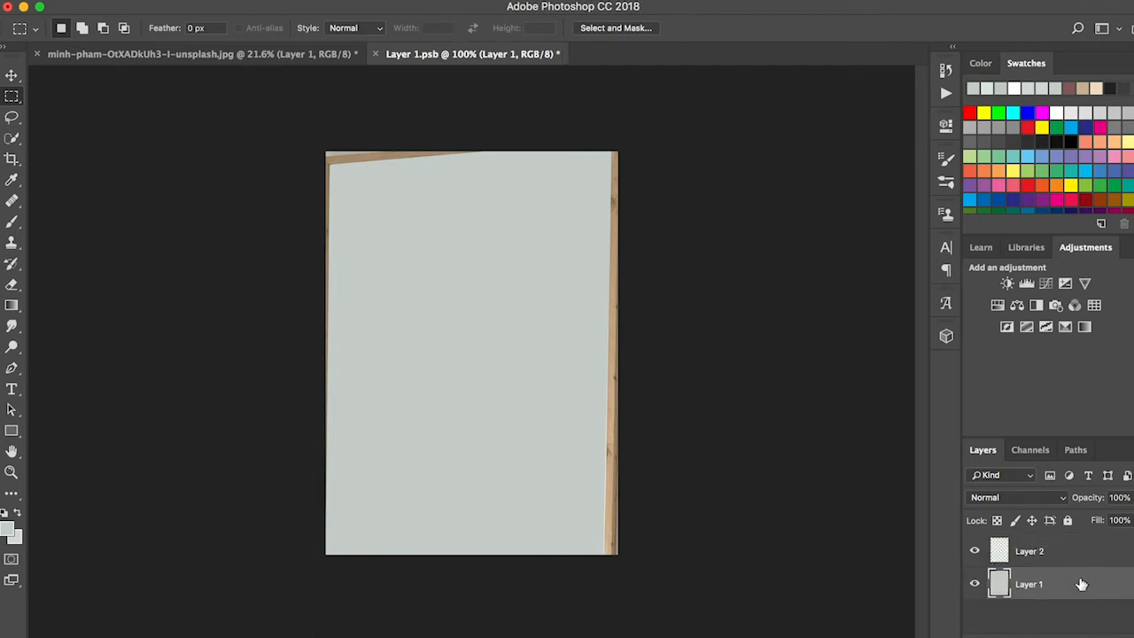
pyautogui.press('Delete')
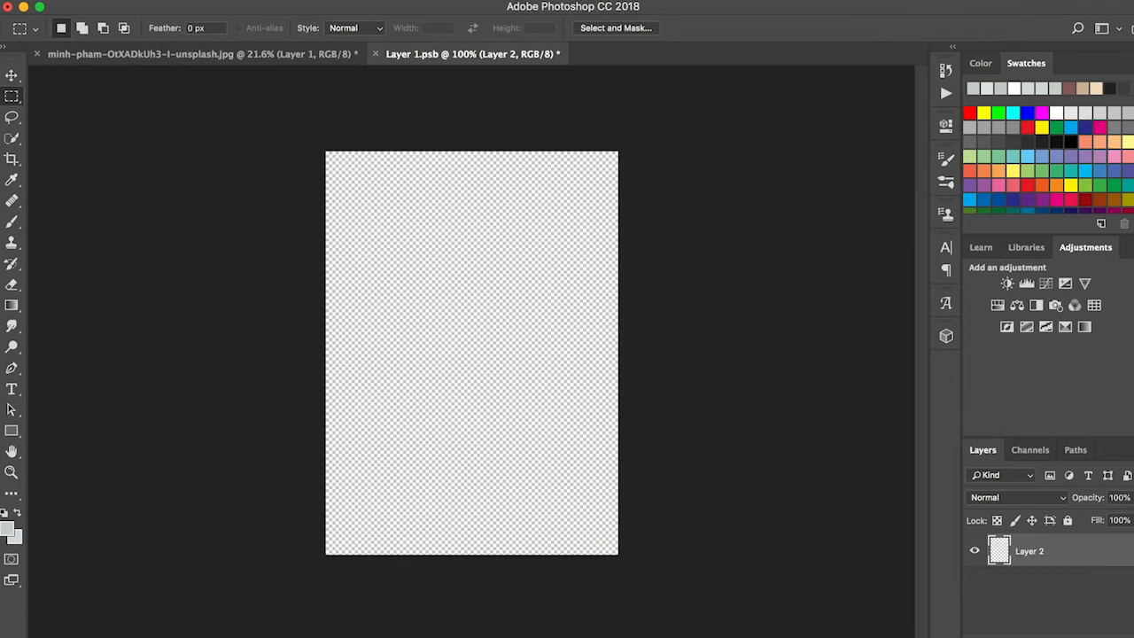
# Step: Place sun half 16x20.jpg from the Desktop as an embedded image in the Layer 1 smart object
pyautogui.click(140, 1)
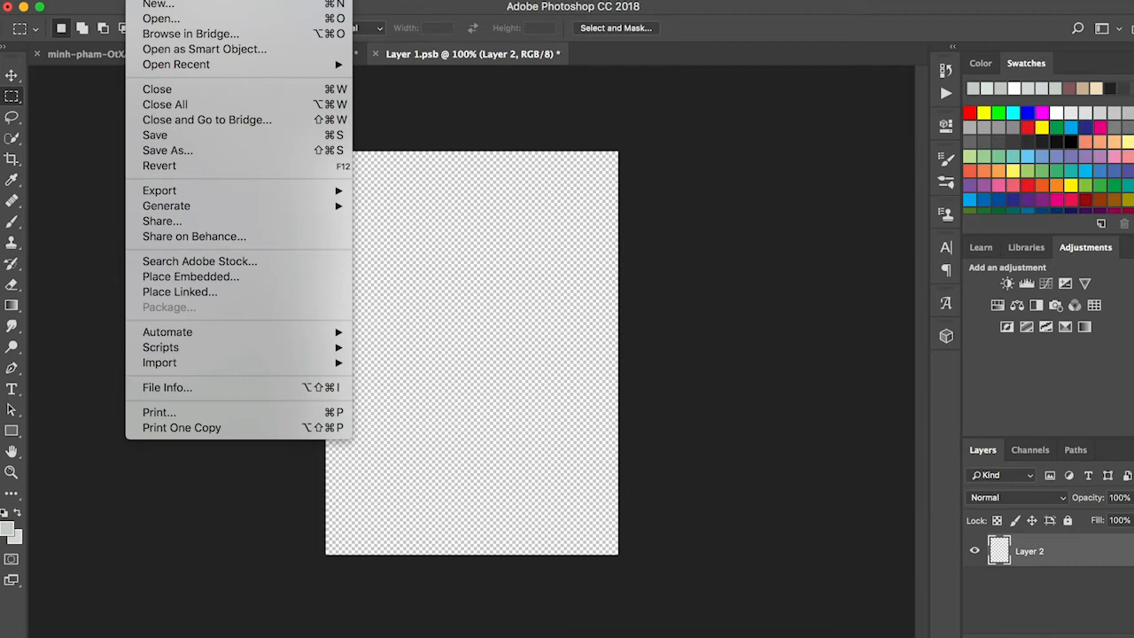
pyautogui.click(175, 279)
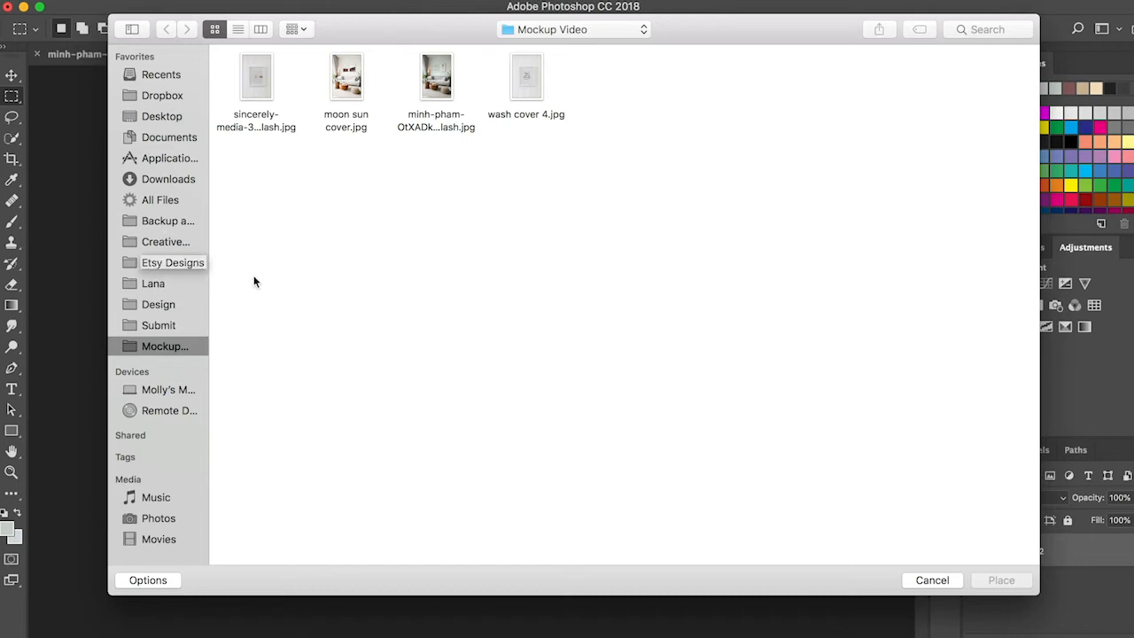
pyautogui.click(185, 264)
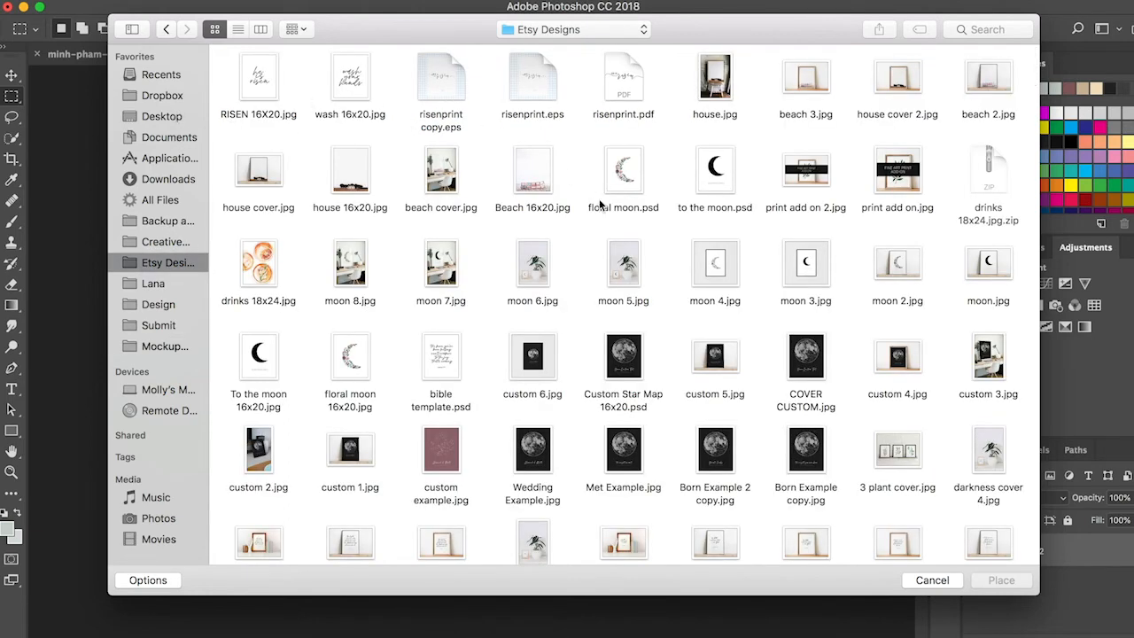
pyautogui.scroll(-3, 599, 199)
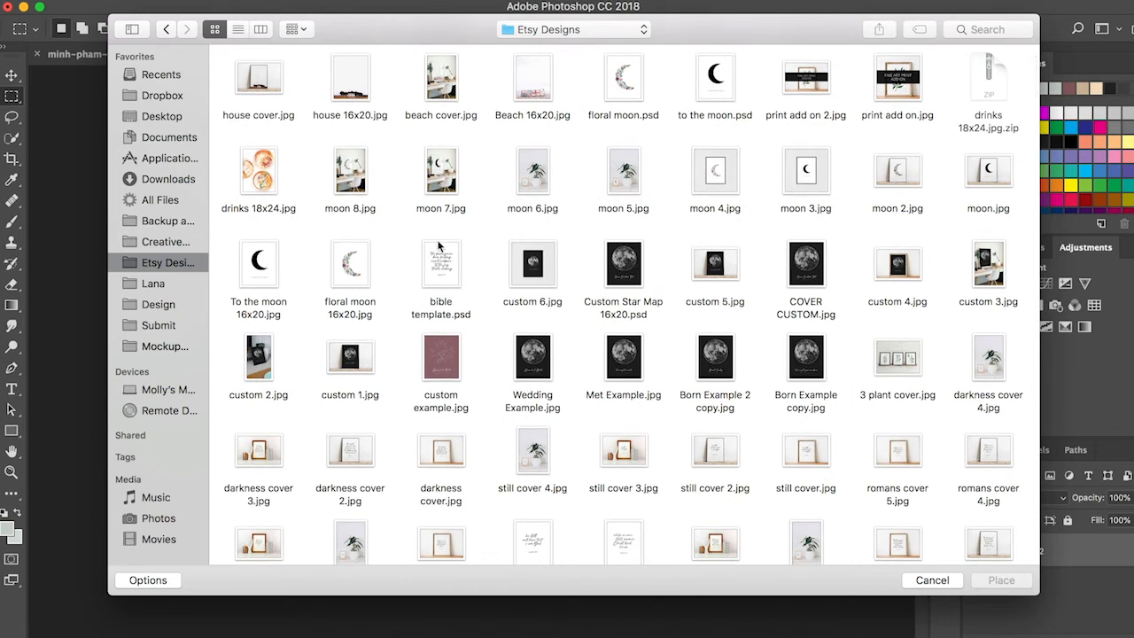
pyautogui.click(177, 116)
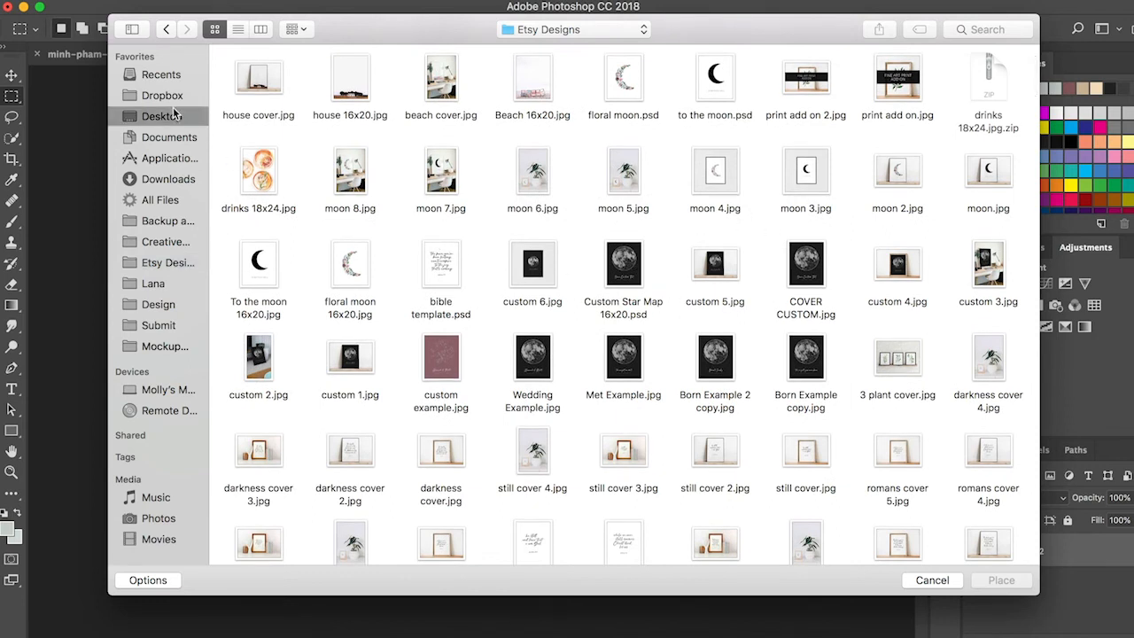
pyautogui.scroll(-3, 331, 137)
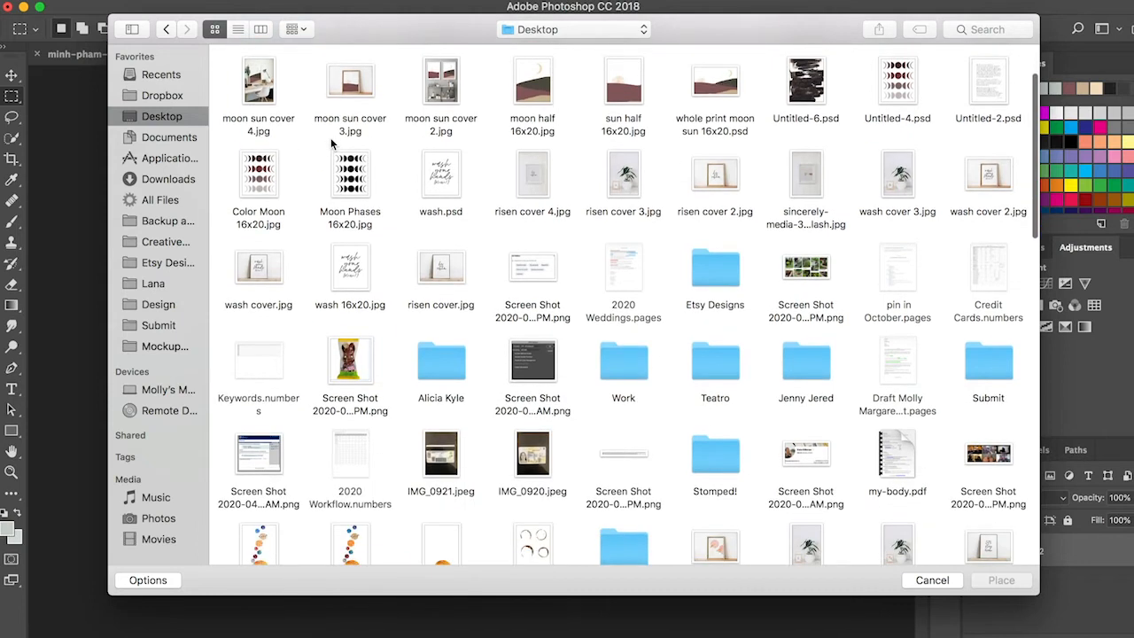
pyautogui.doubleClick(628, 98)
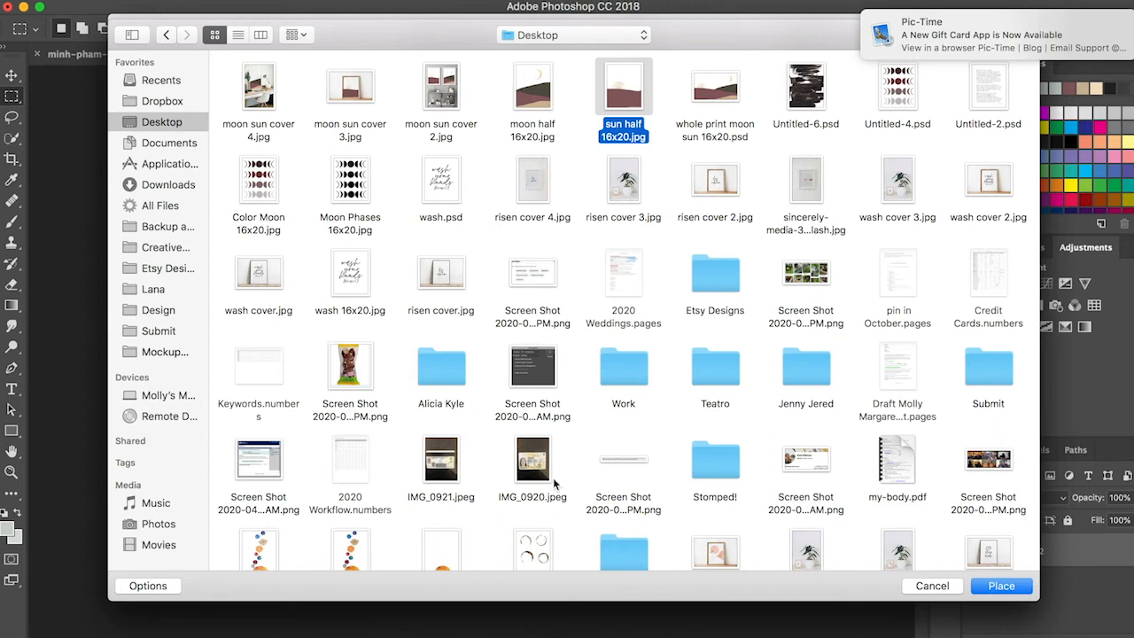
pyautogui.press('Return')
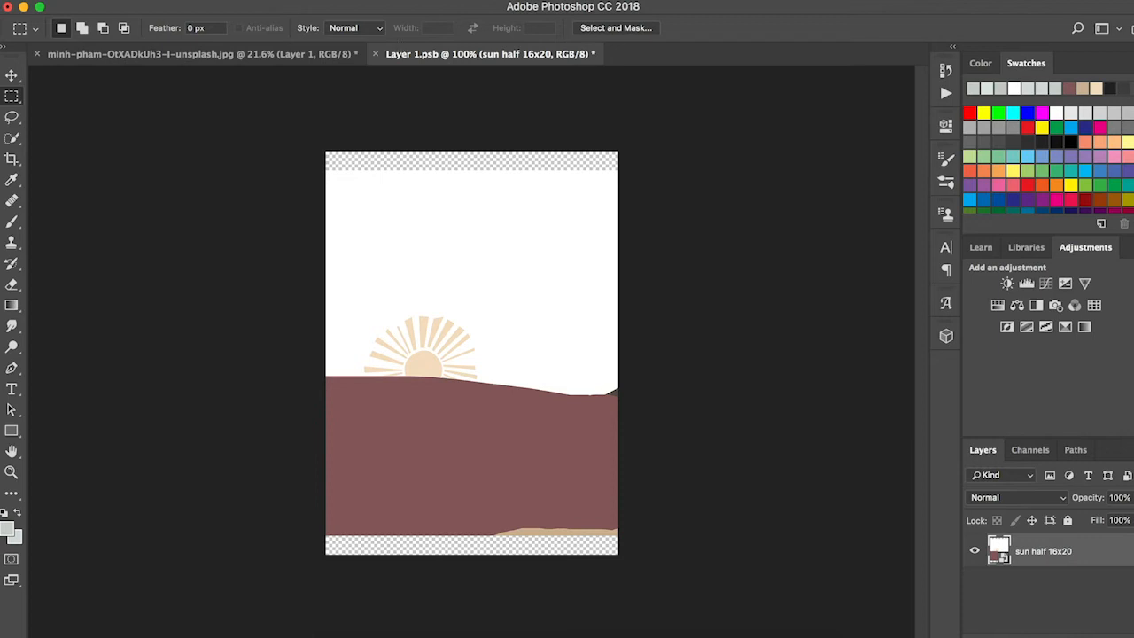
# Step: Save the Layer 1 smart object contents and return to the living room photo document
pyautogui.click(145, 0)
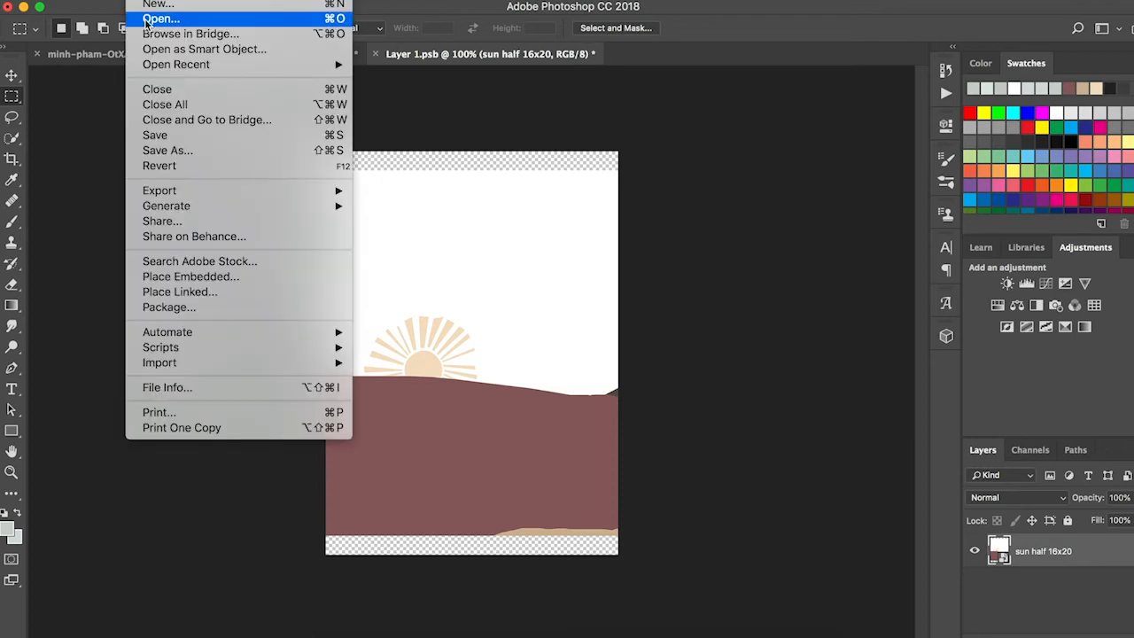
pyautogui.click(171, 134)
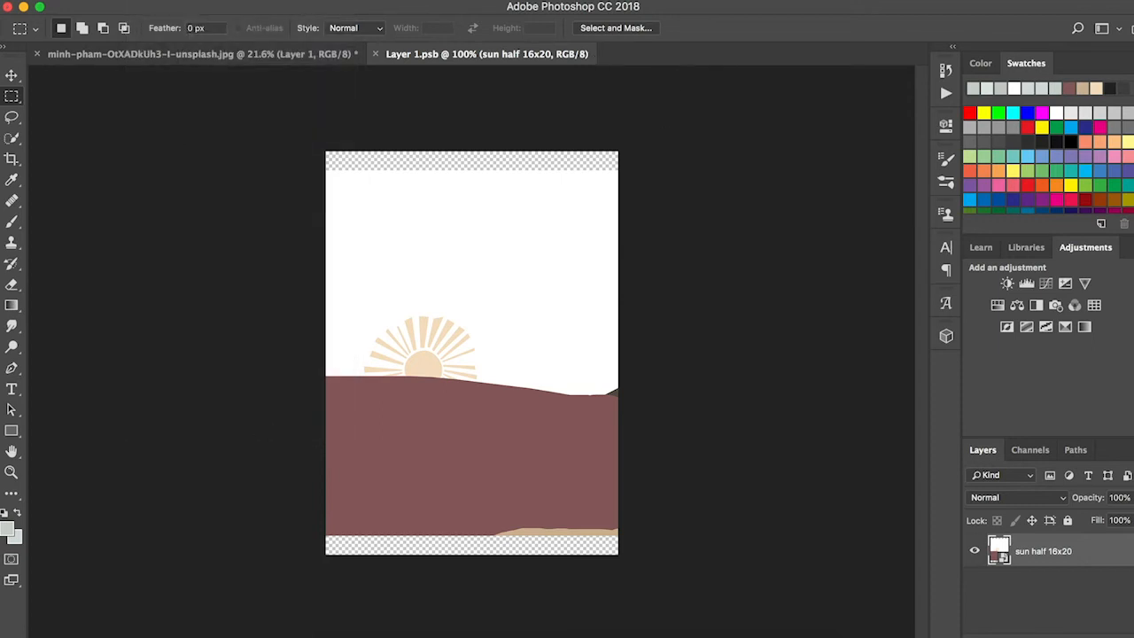
pyautogui.click(221, 58)
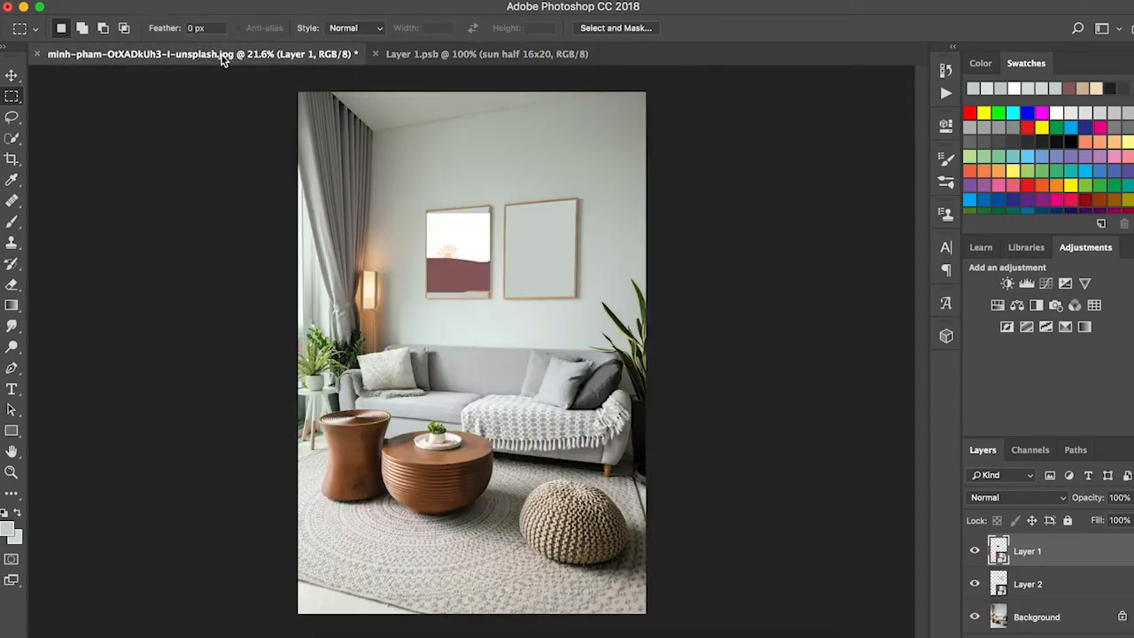
# Step: Switch to the Move tool with Show Transform Controls enabled for the Layer 1 artwork
pyautogui.click(11, 76)
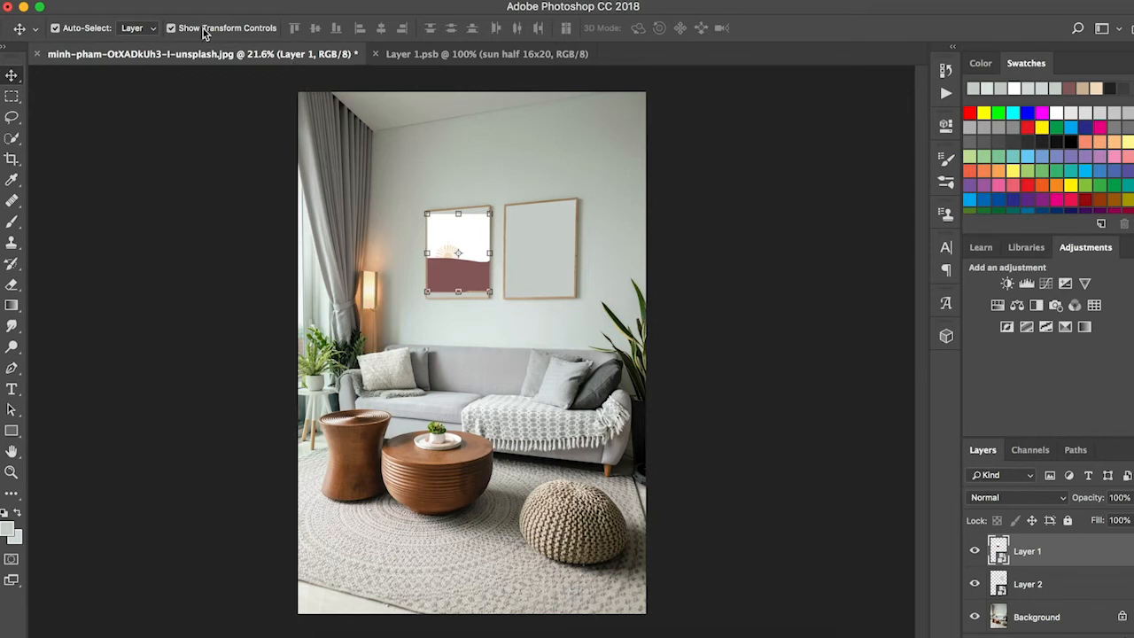
pyautogui.click(171, 30)
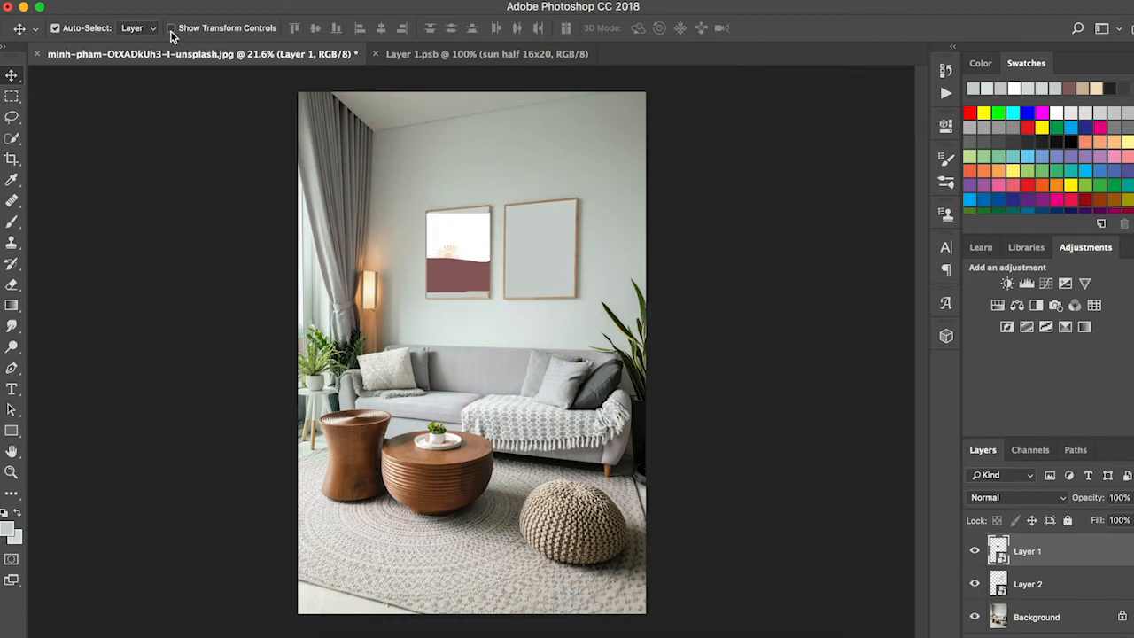
pyautogui.click(171, 29)
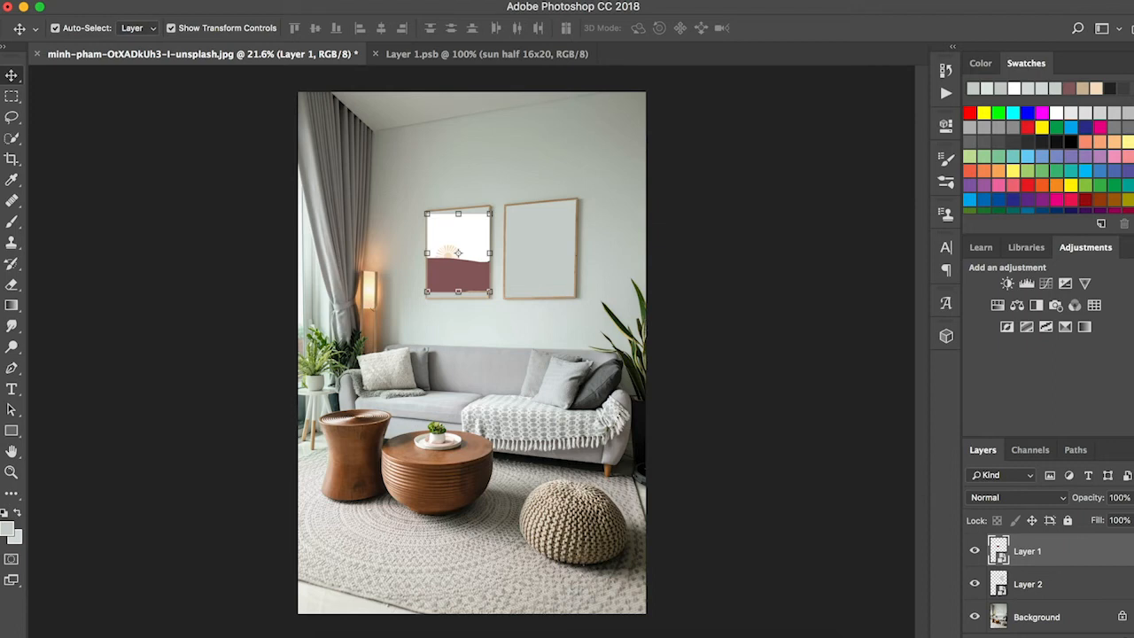
# Step: Distort the Layer 1 sun artwork so its four corners match the perspective of the left picture frame, and apply the transform
pyautogui.click(173, 0)
pyautogui.moveTo(247, 345)
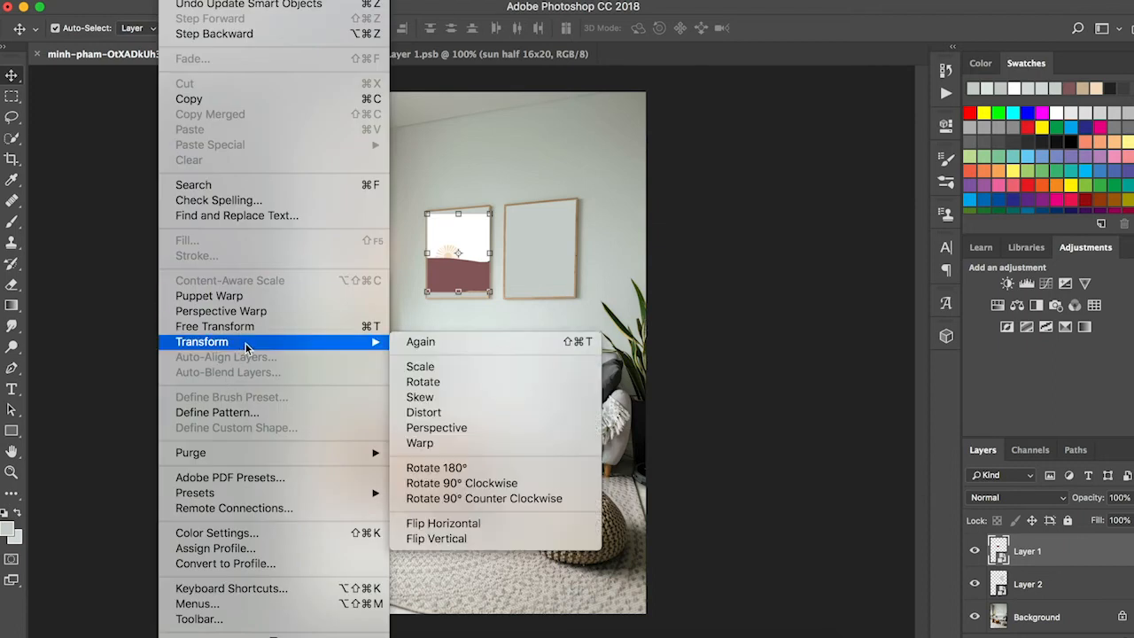
pyautogui.click(424, 412)
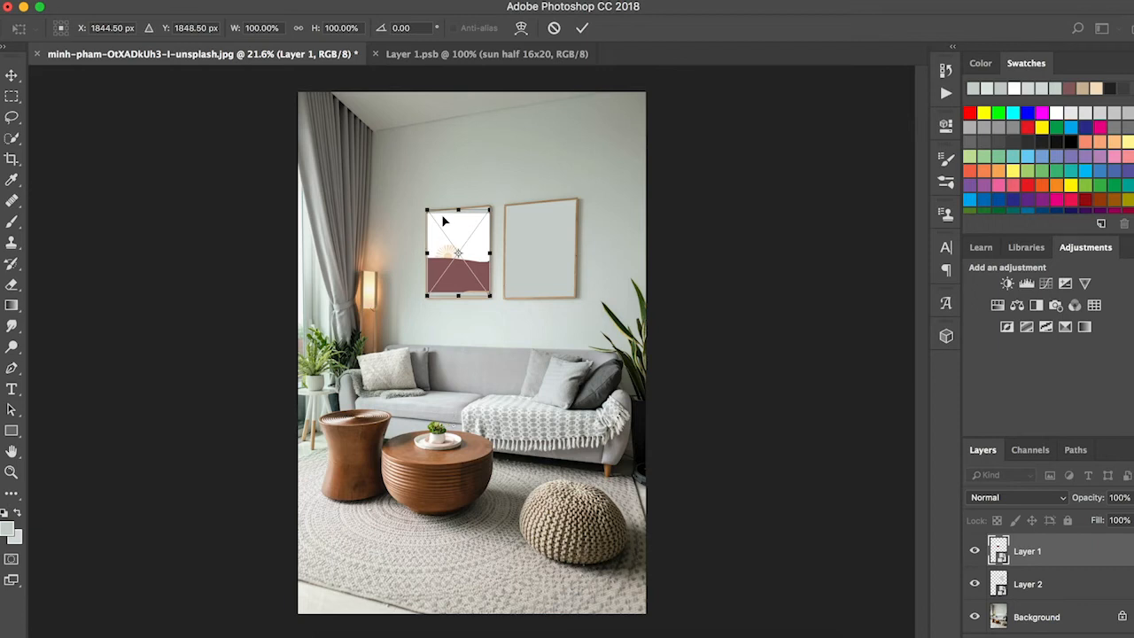
pyautogui.scroll(8, 443, 220)
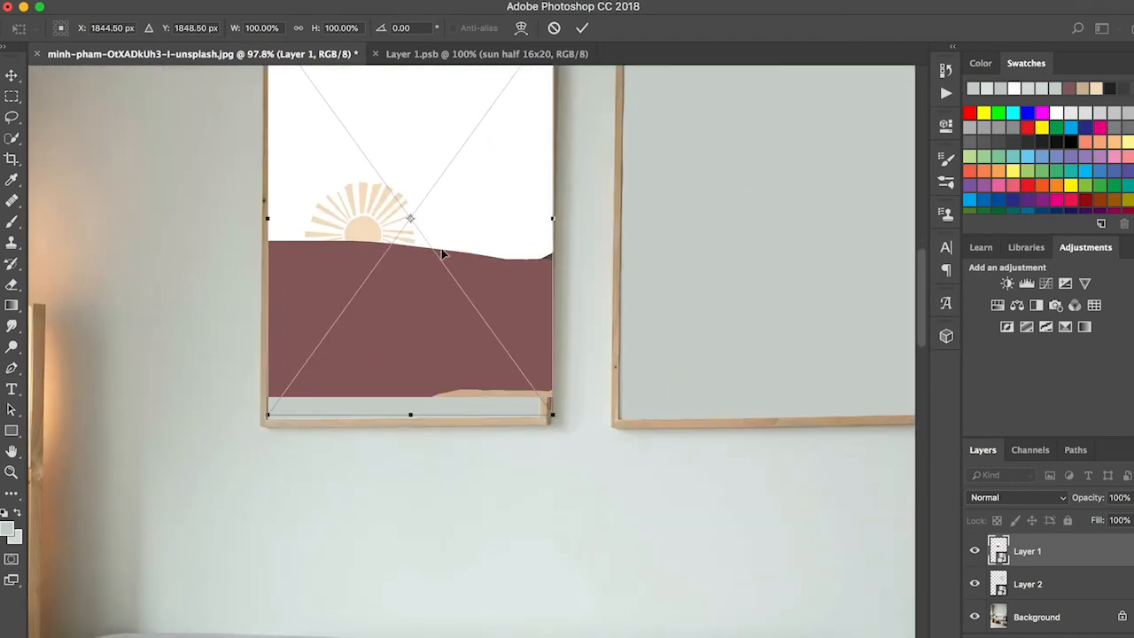
pyautogui.scroll(-2, 444, 255)
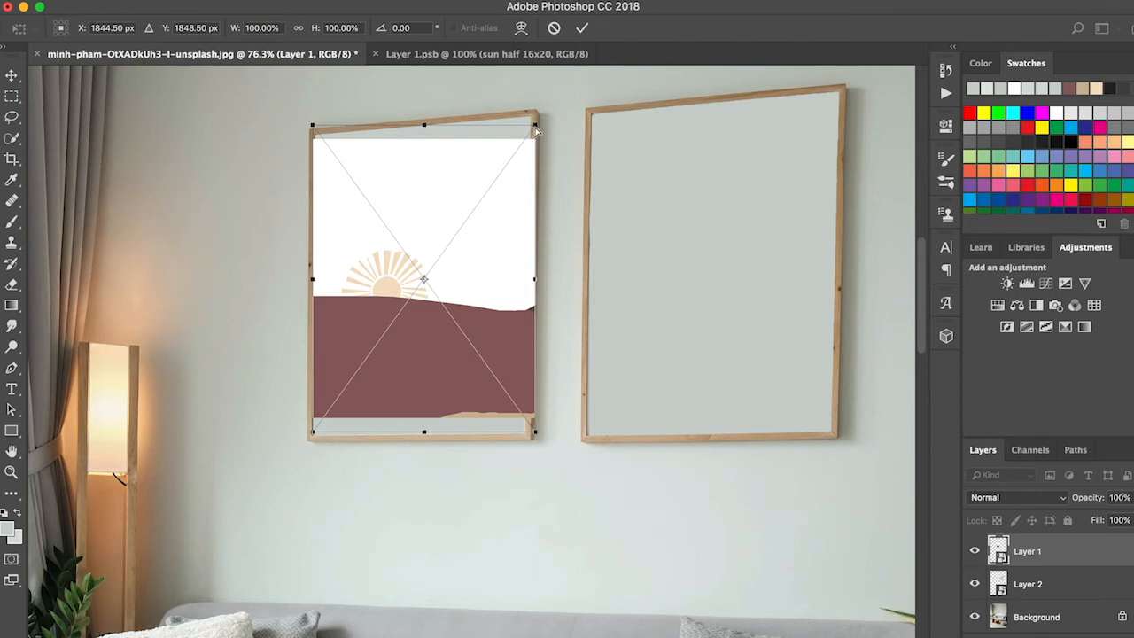
pyautogui.moveTo(535, 129); pyautogui.dragTo(530, 105)
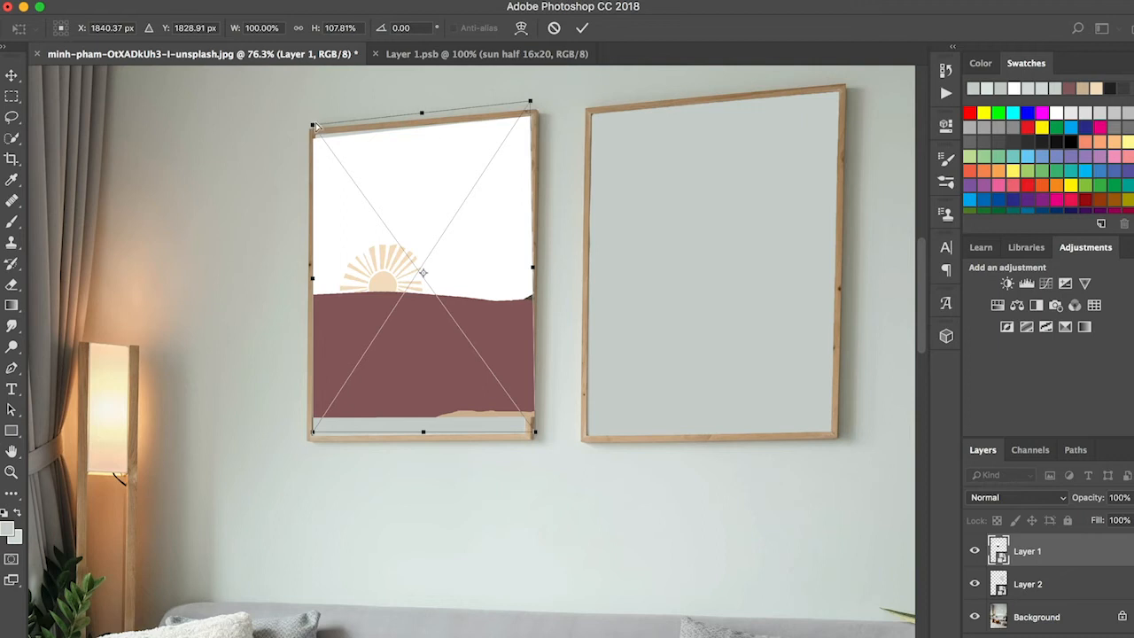
pyautogui.moveTo(315, 126); pyautogui.dragTo(319, 122)
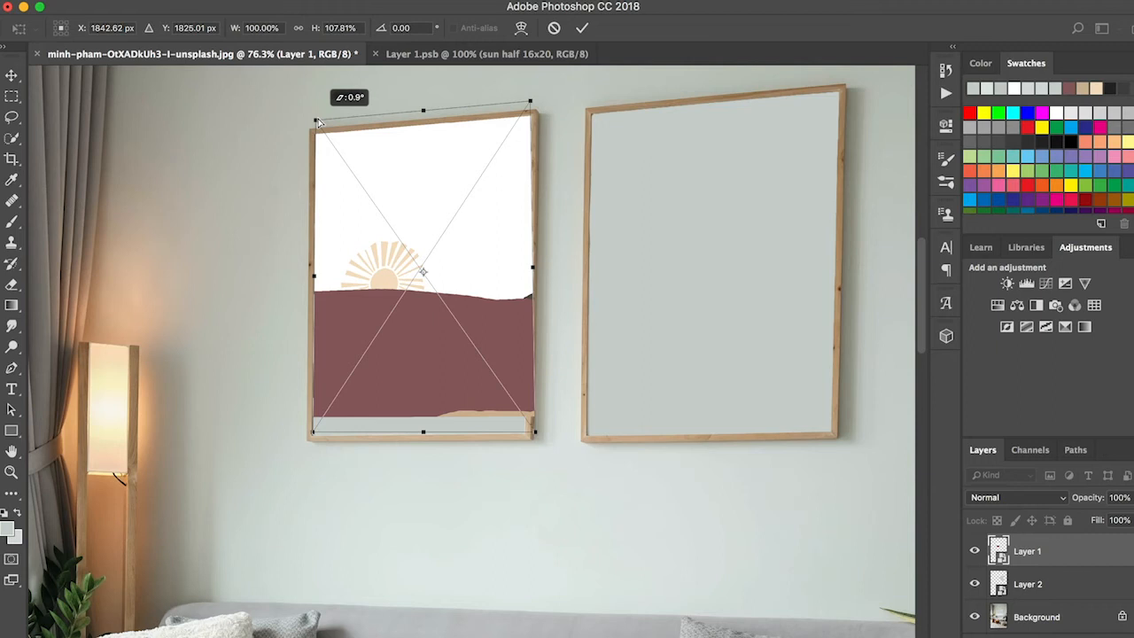
pyautogui.moveTo(313, 434); pyautogui.dragTo(311, 451)
pyautogui.moveTo(535, 434); pyautogui.dragTo(524, 453)
pyautogui.press('Return')
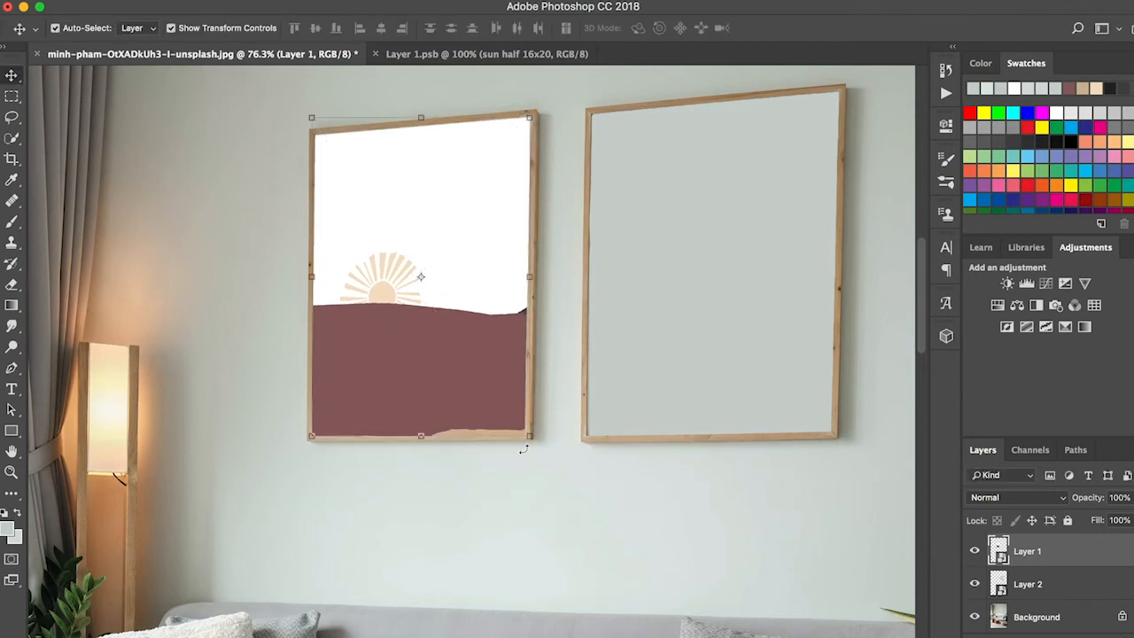
pyautogui.click(532, 483)
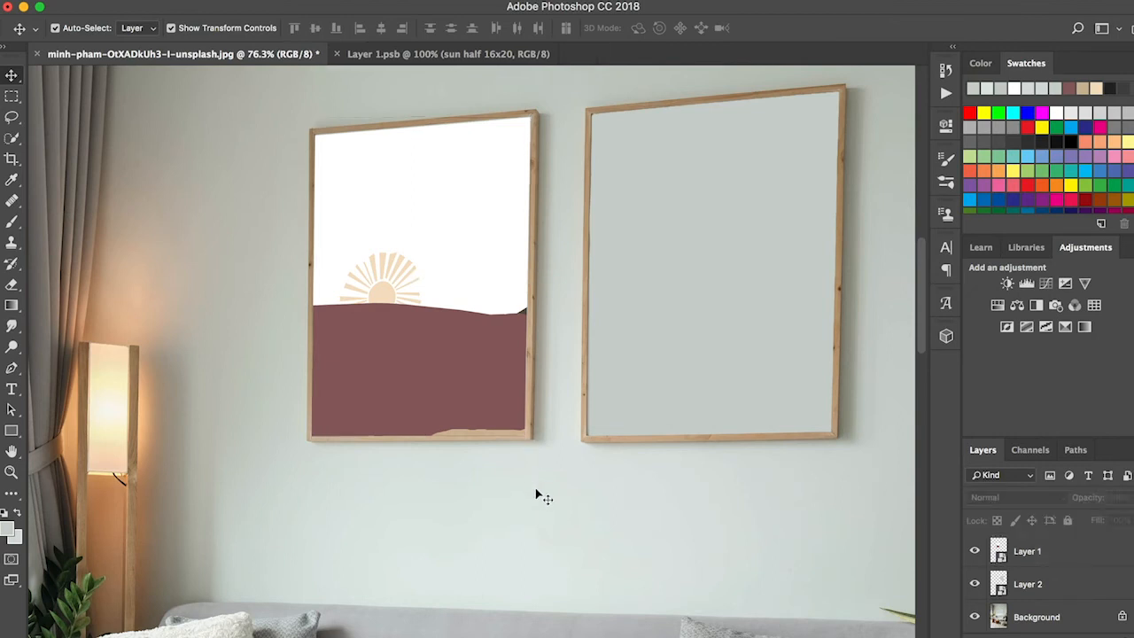
pyautogui.click(468, 306)
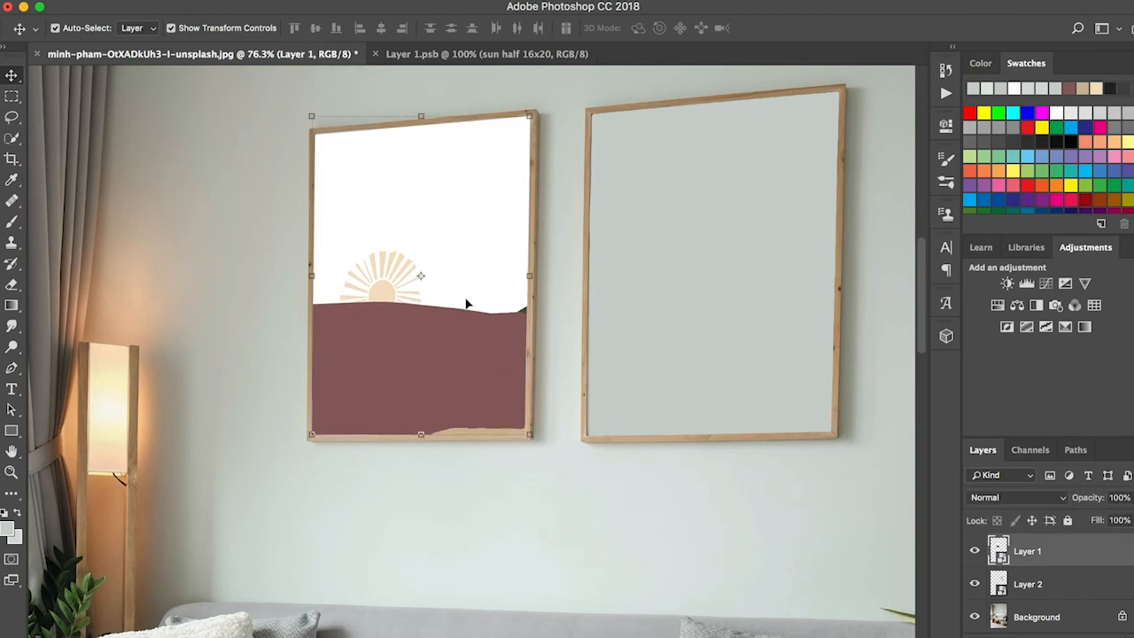
pyautogui.click(602, 453)
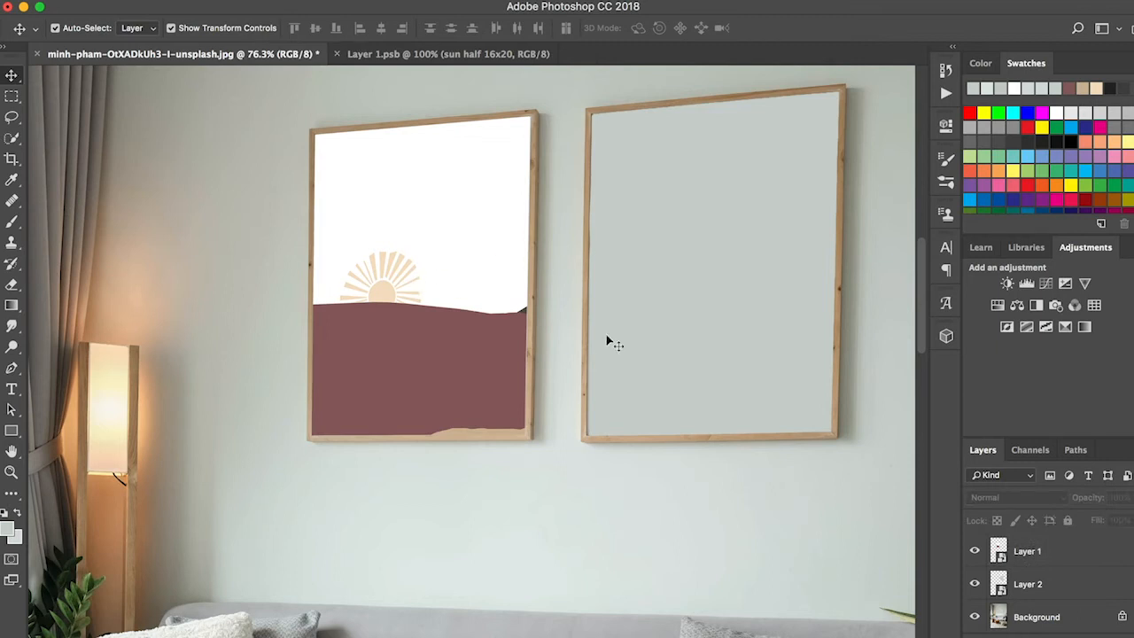
# Step: Open the contents of the Layer 2 smart object and close the Layer 1.psb document
pyautogui.doubleClick(1000, 588)
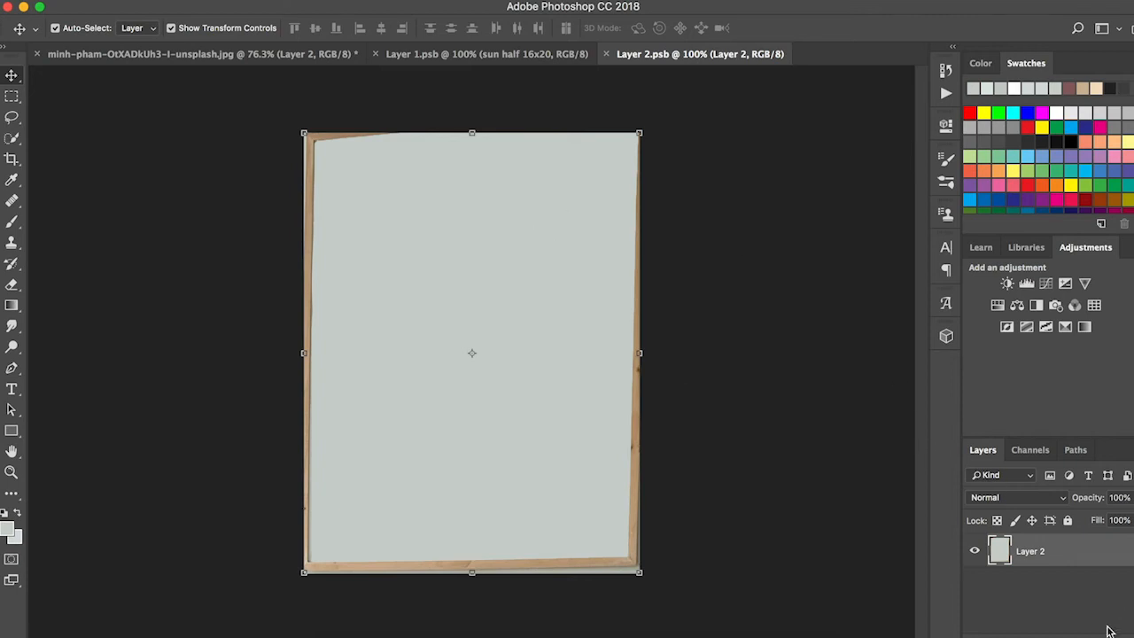
pyautogui.click(375, 54)
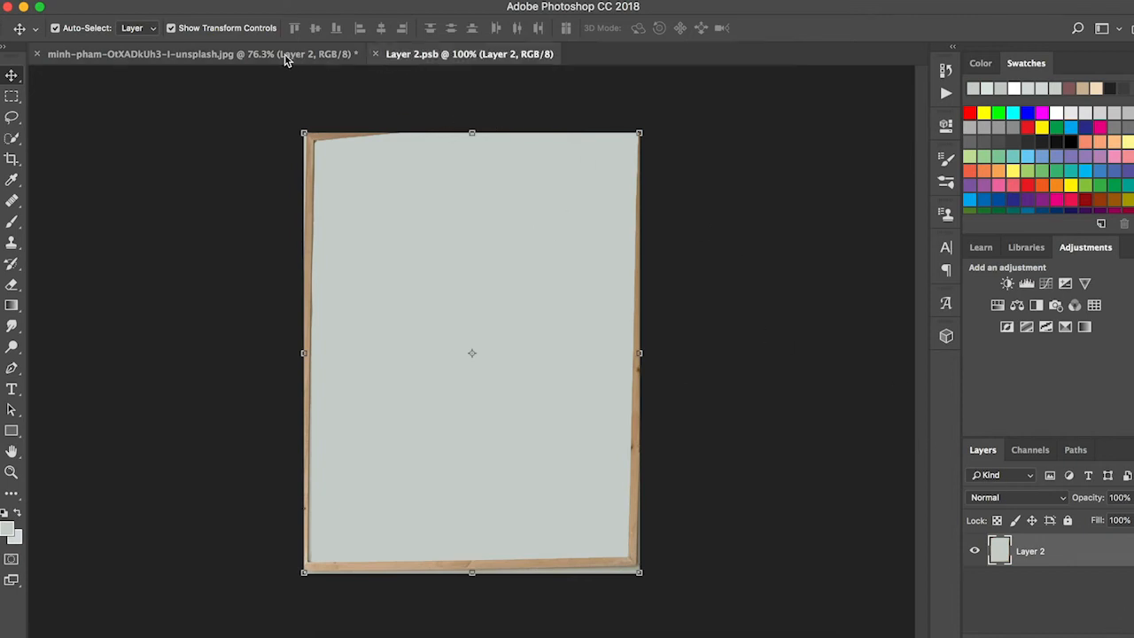
pyautogui.click(298, 56)
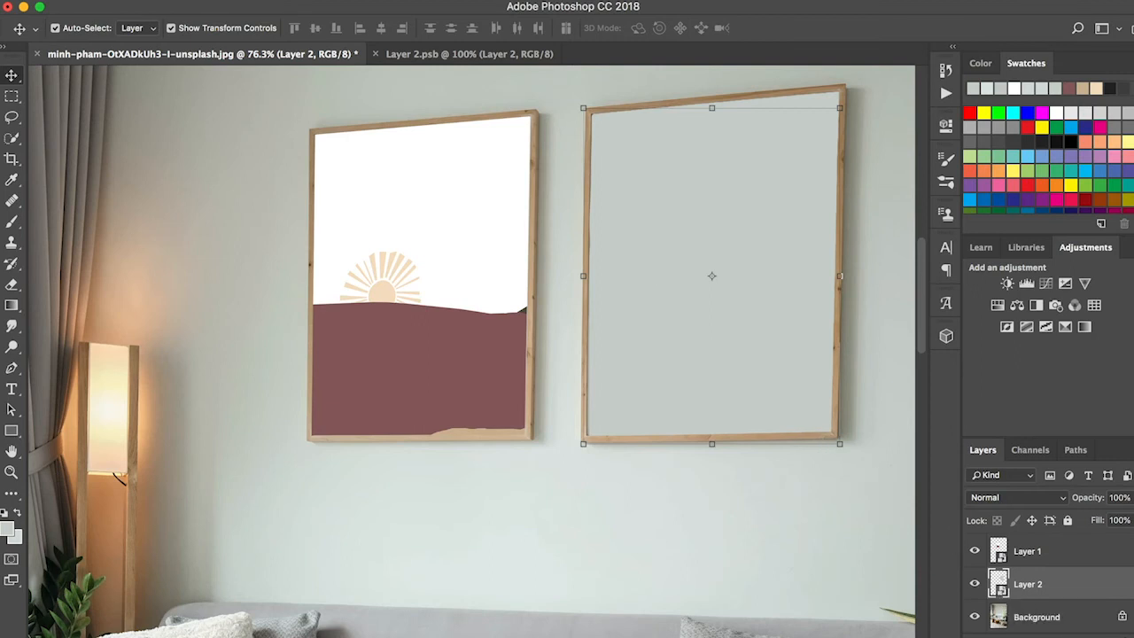
pyautogui.click(474, 55)
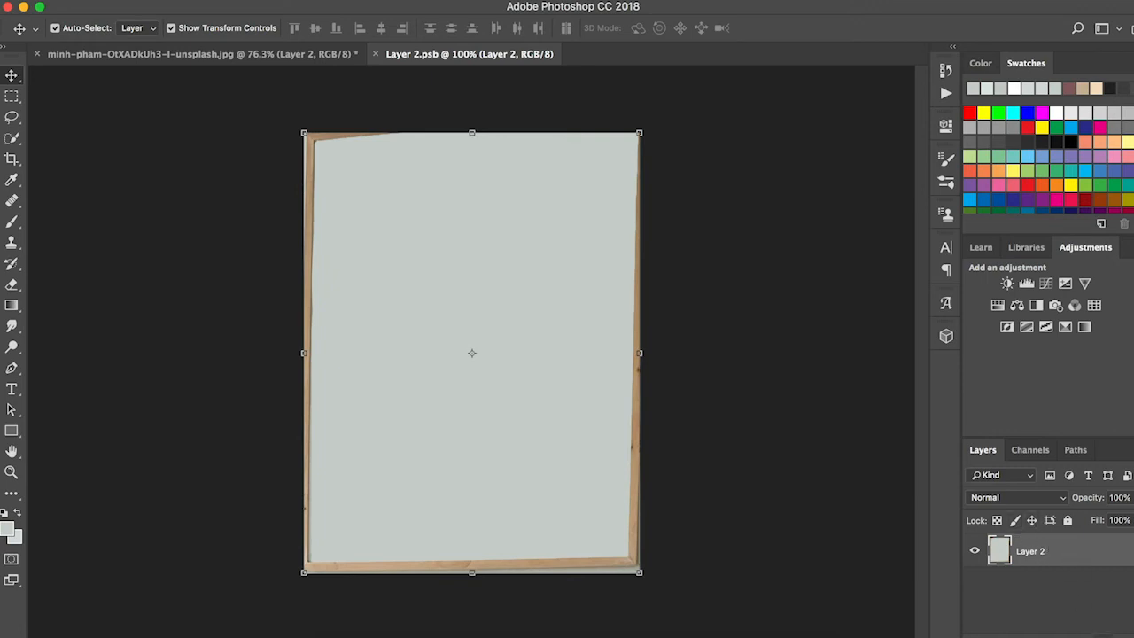
# Step: Add a new blank layer in the Layer 2 smart object and delete its original frame image layer
pyautogui.click(1103, 636)
pyautogui.click(1090, 595)
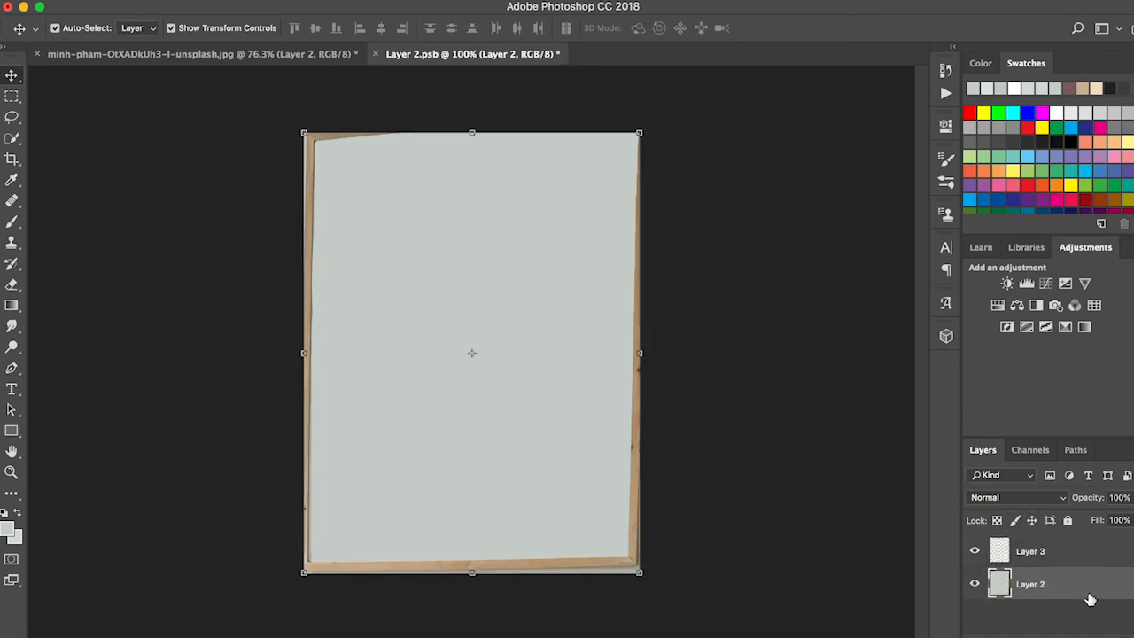
pyautogui.press('Delete')
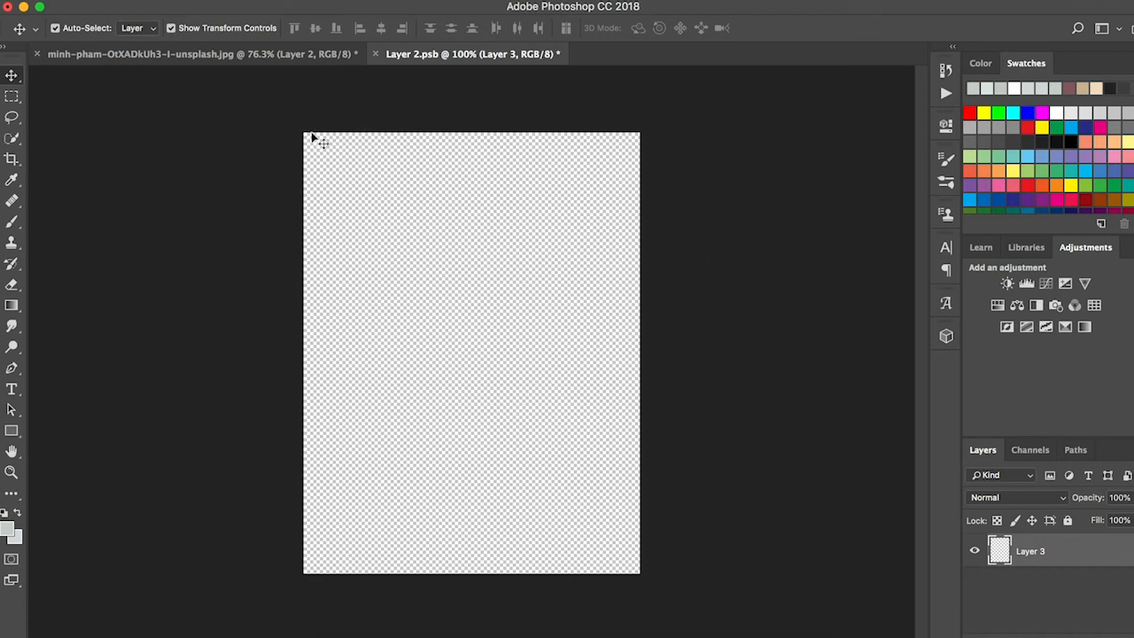
# Step: Place moon half 16x20.jpg from the Desktop as an embedded image in the Layer 2 smart object and save its contents
pyautogui.click(137, 0)
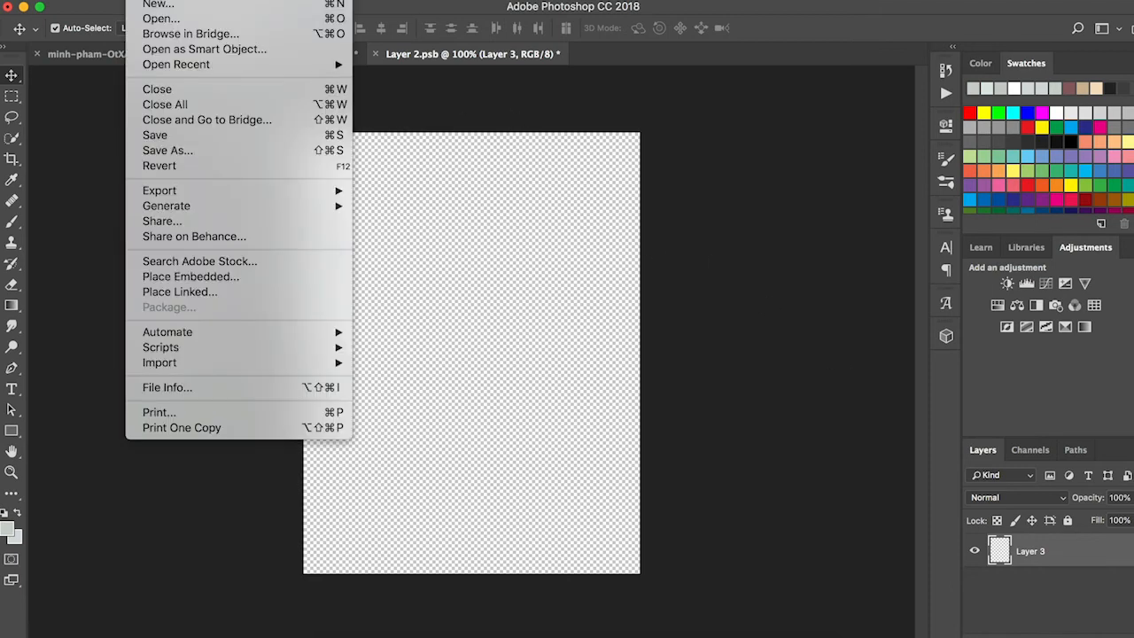
pyautogui.click(190, 277)
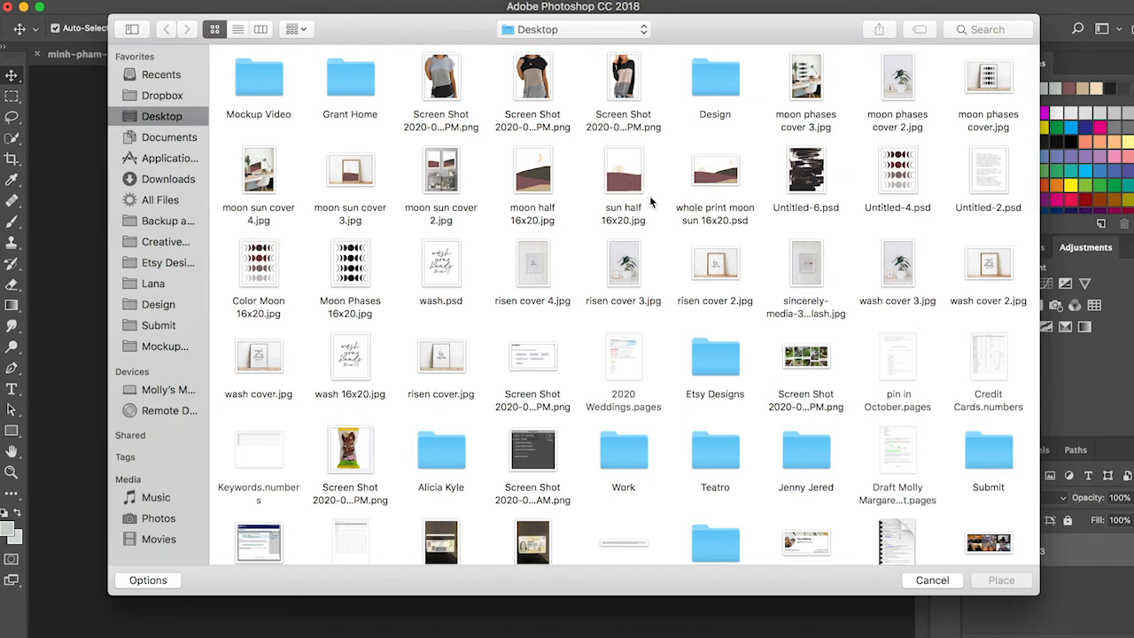
pyautogui.click(535, 175)
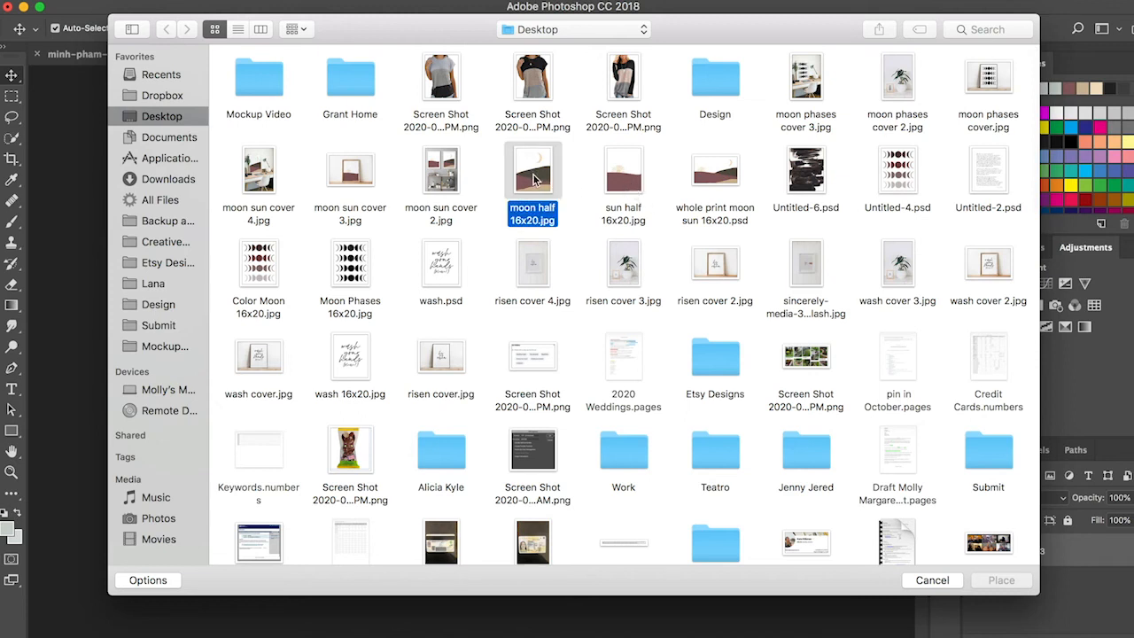
pyautogui.doubleClick(534, 202)
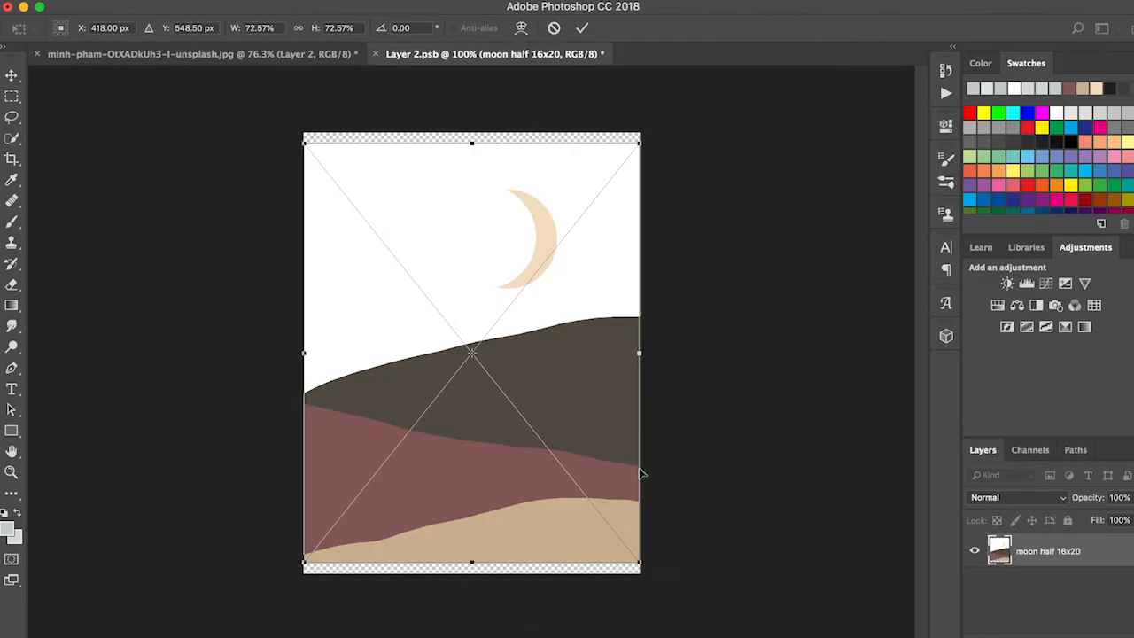
pyautogui.press('Return')
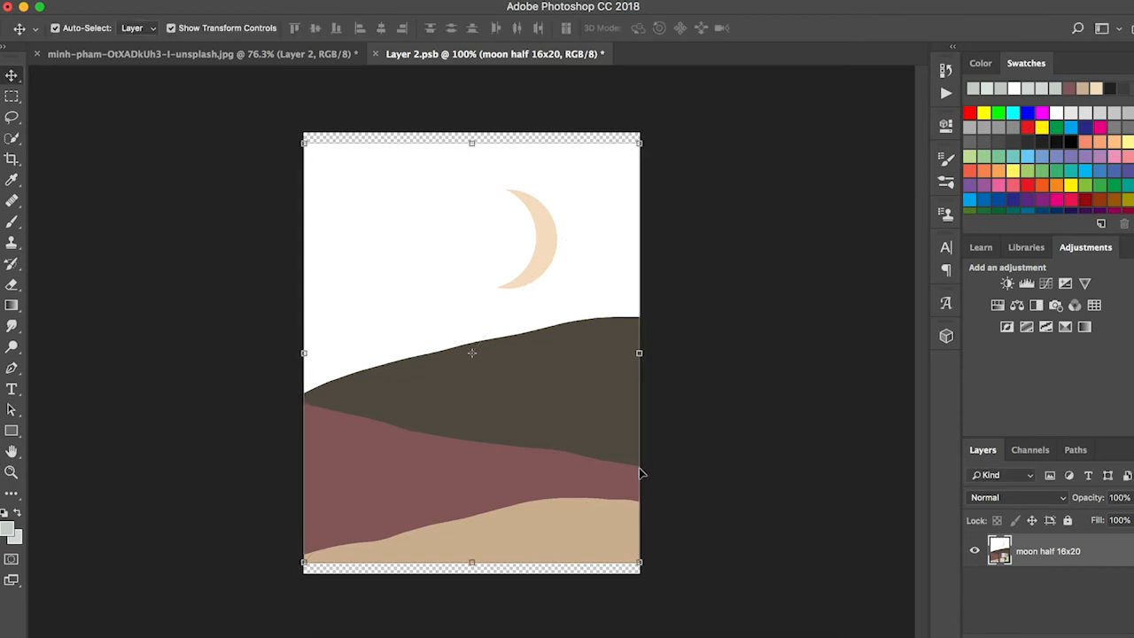
pyautogui.press('super+s')
# Step: Distort the Layer 2 moon artwork in the living room photo so its four corners fit the right picture frame, and apply the transform
pyautogui.click(303, 54)
pyautogui.hscroll(5, 762, 310)
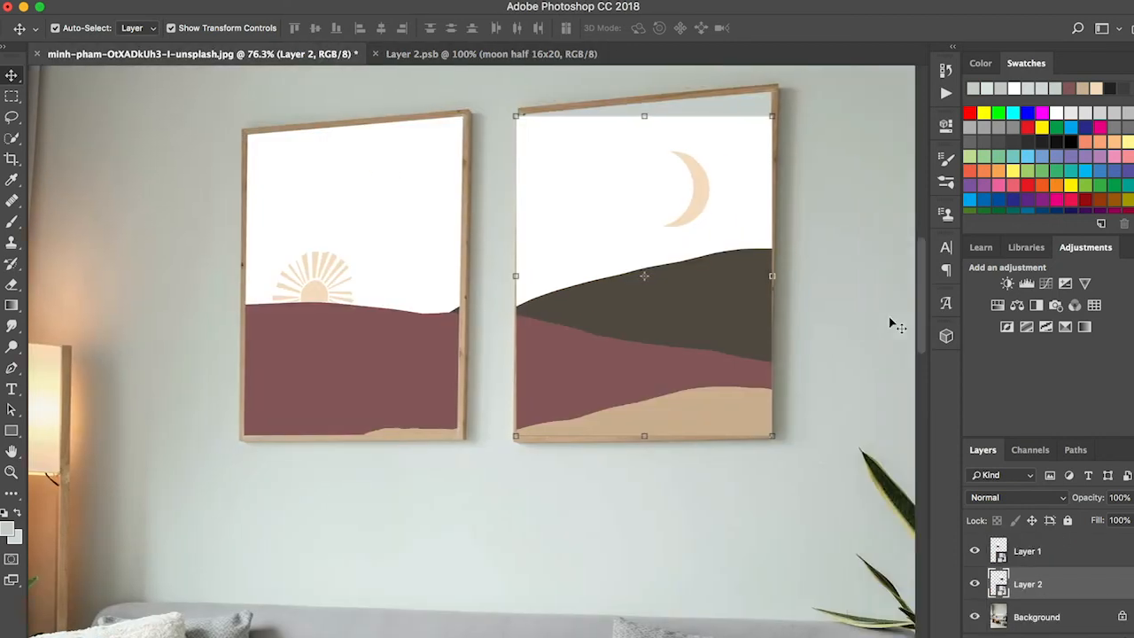
pyautogui.scroll(3, 762, 310)
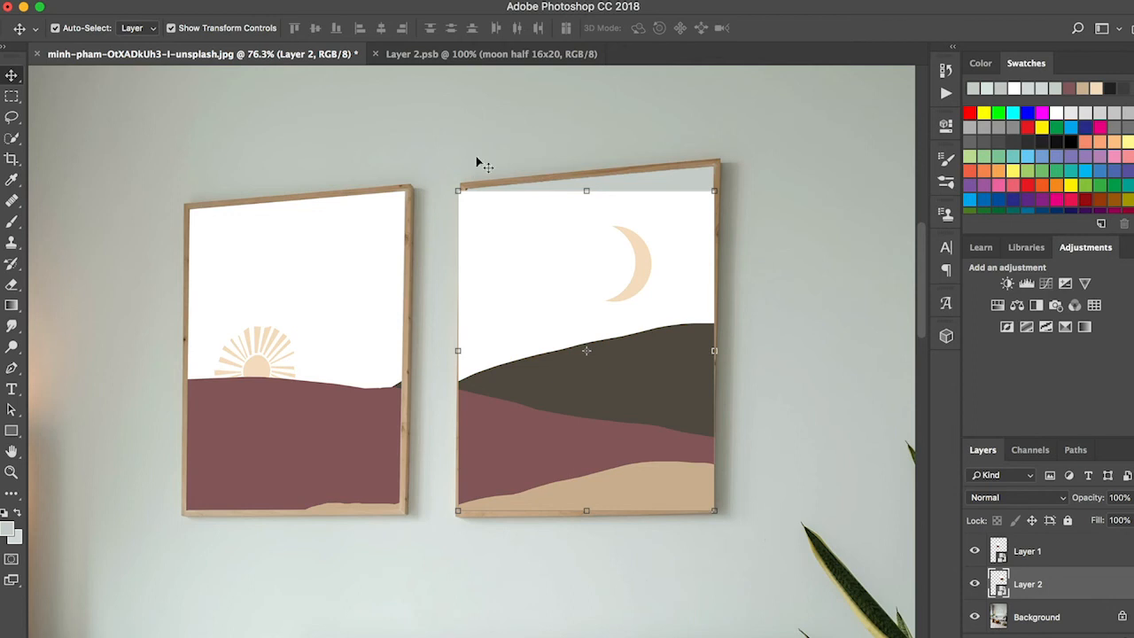
pyautogui.click(180, 2)
pyautogui.moveTo(230, 341)
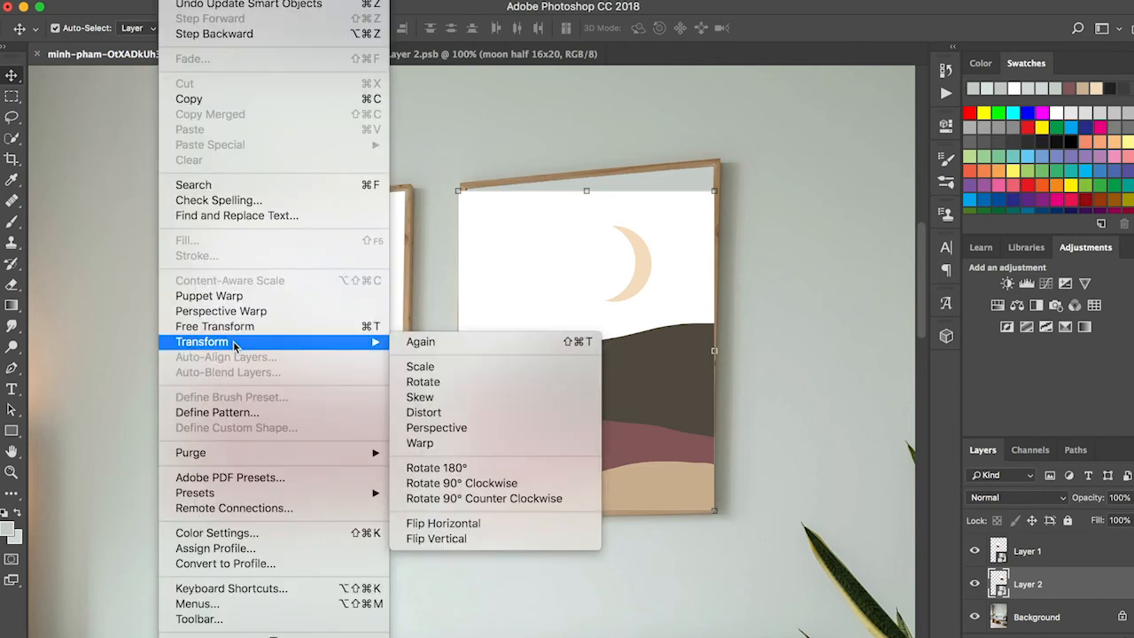
pyautogui.click(423, 413)
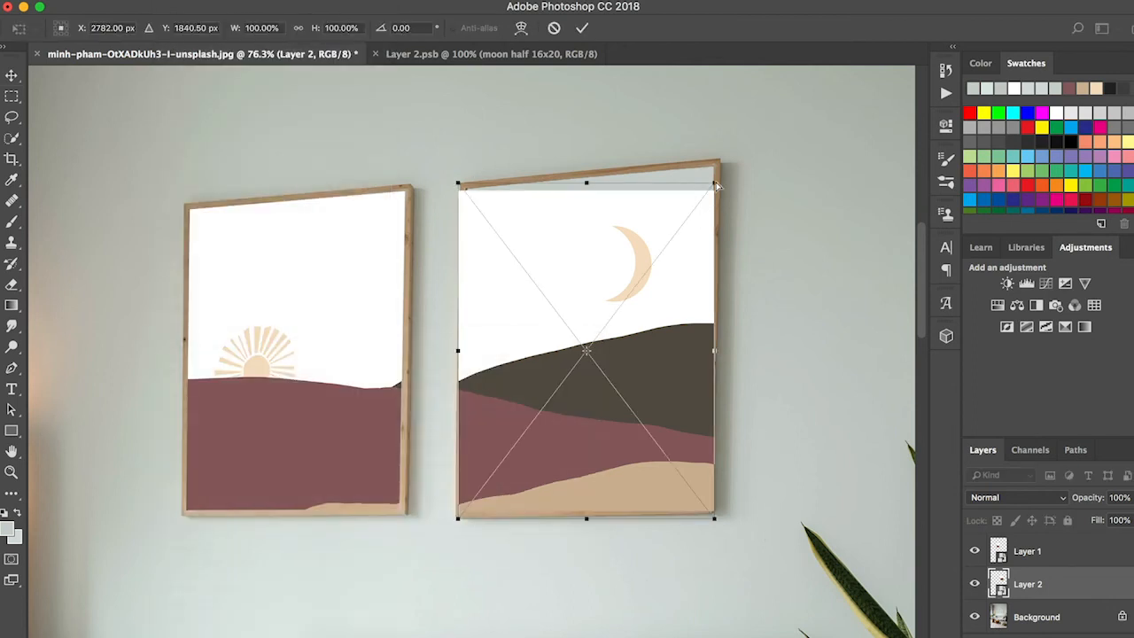
pyautogui.moveTo(715, 184); pyautogui.dragTo(714, 161)
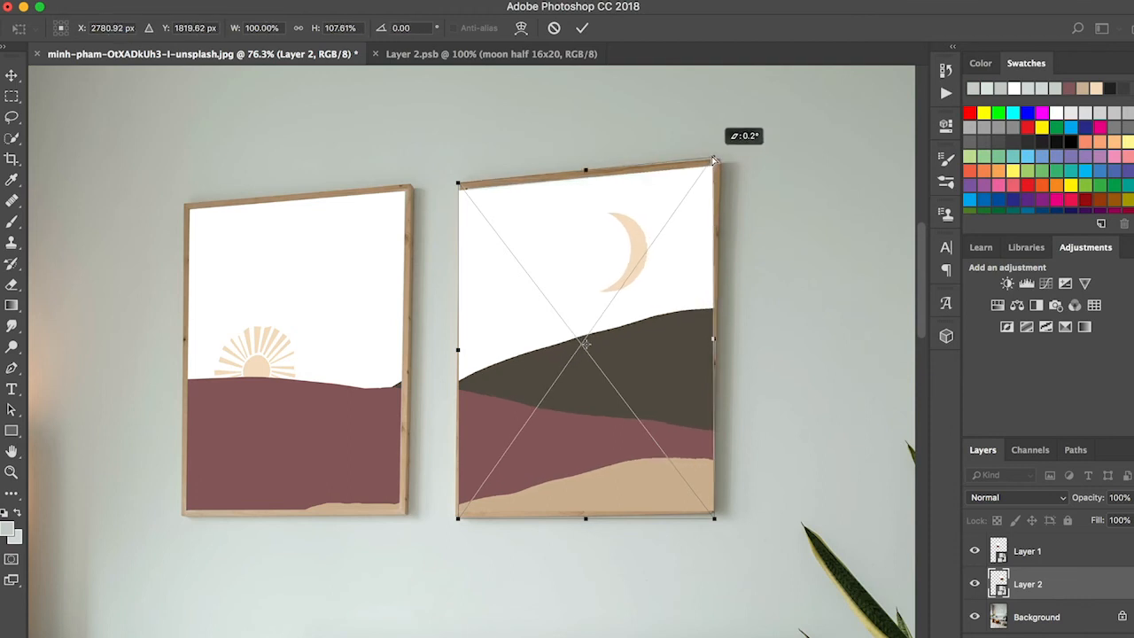
pyautogui.moveTo(459, 184); pyautogui.dragTo(466, 183)
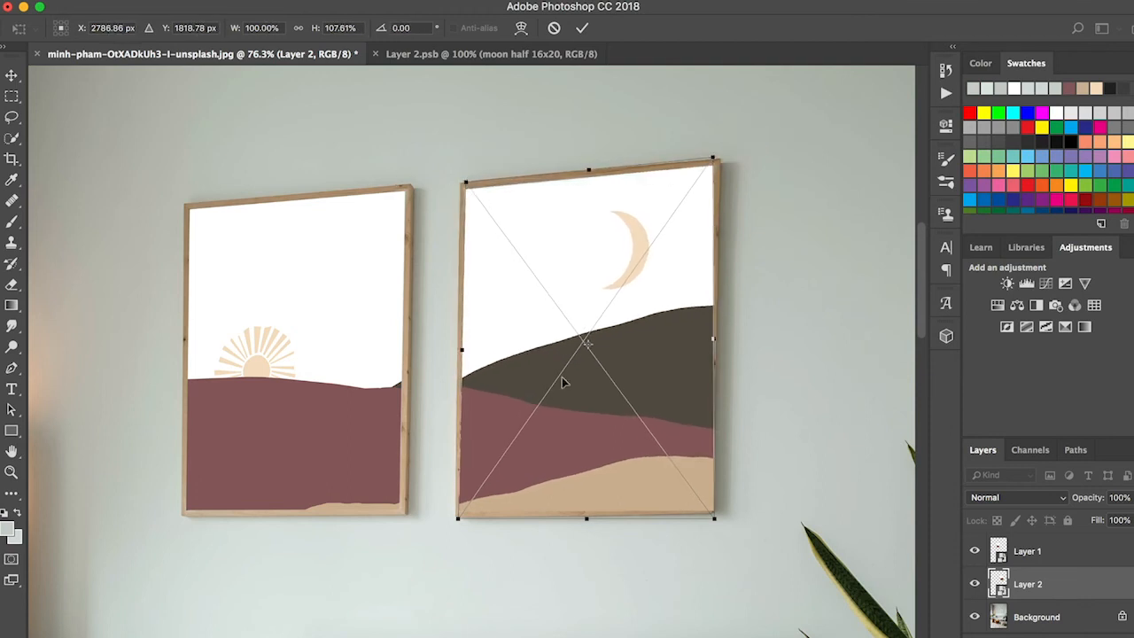
pyautogui.moveTo(714, 518); pyautogui.dragTo(700, 521)
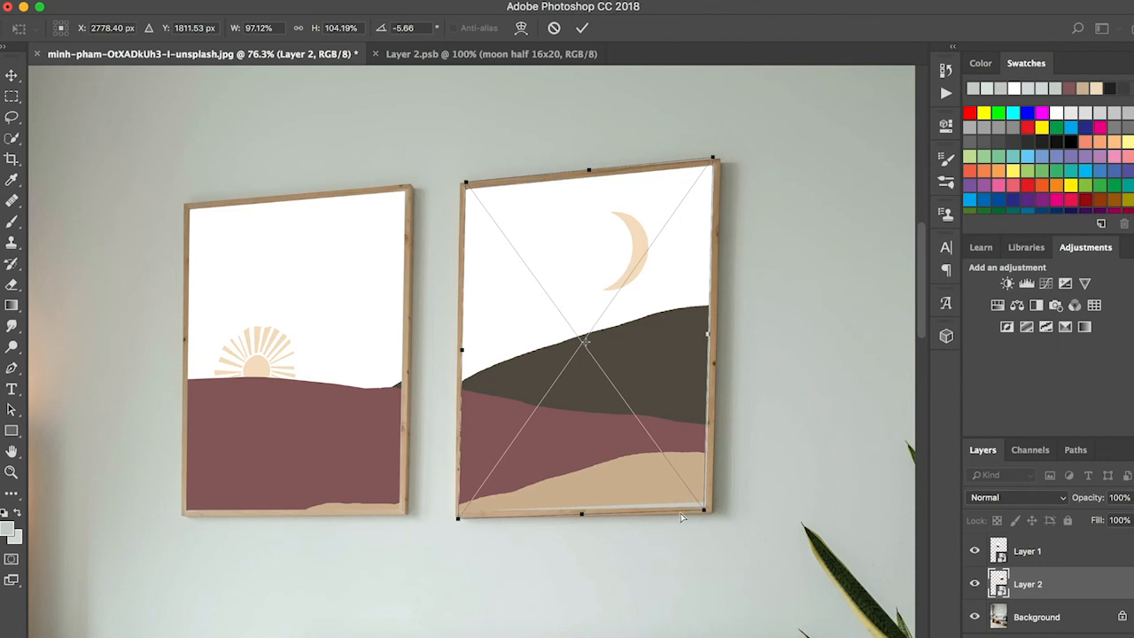
pyautogui.moveTo(704, 513); pyautogui.dragTo(704, 516)
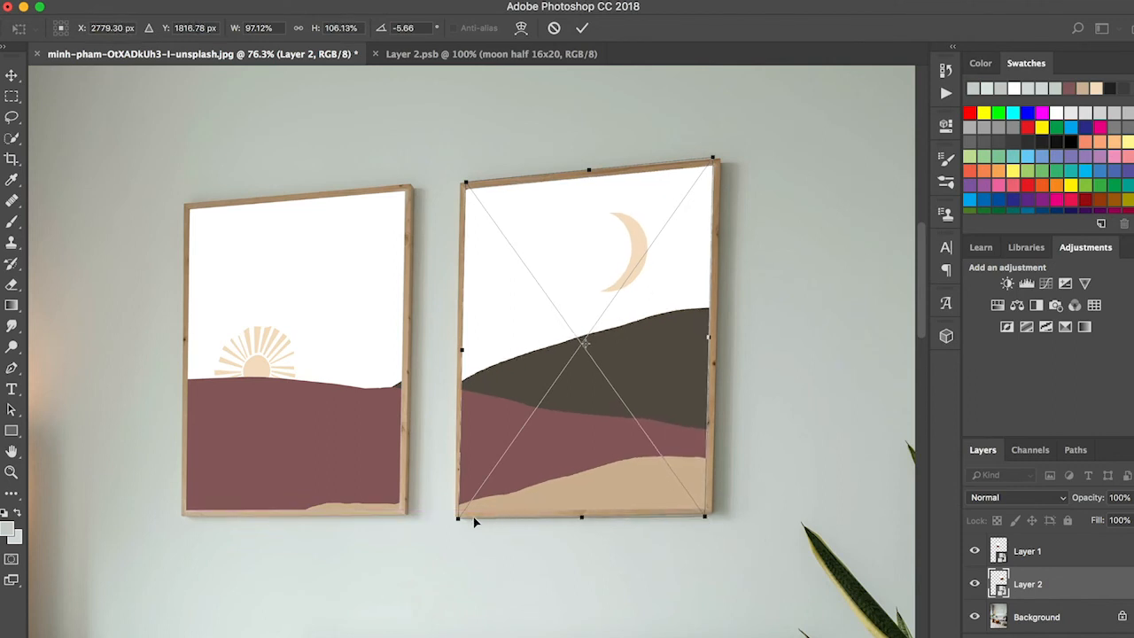
pyautogui.moveTo(461, 521); pyautogui.dragTo(461, 520)
pyautogui.press('Return')
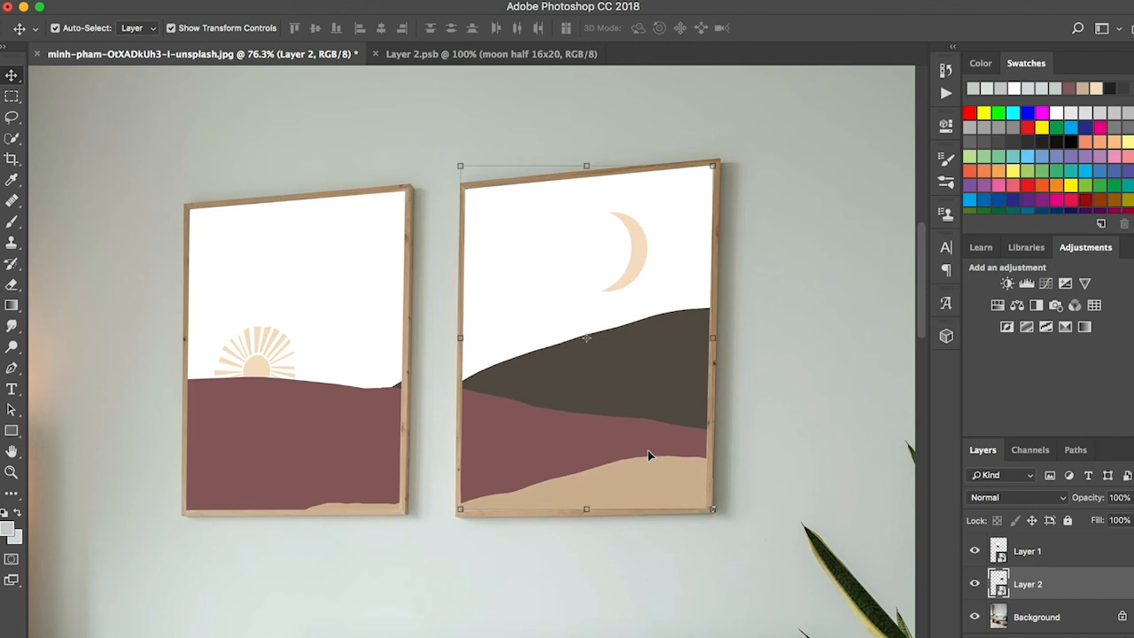
pyautogui.click(753, 453)
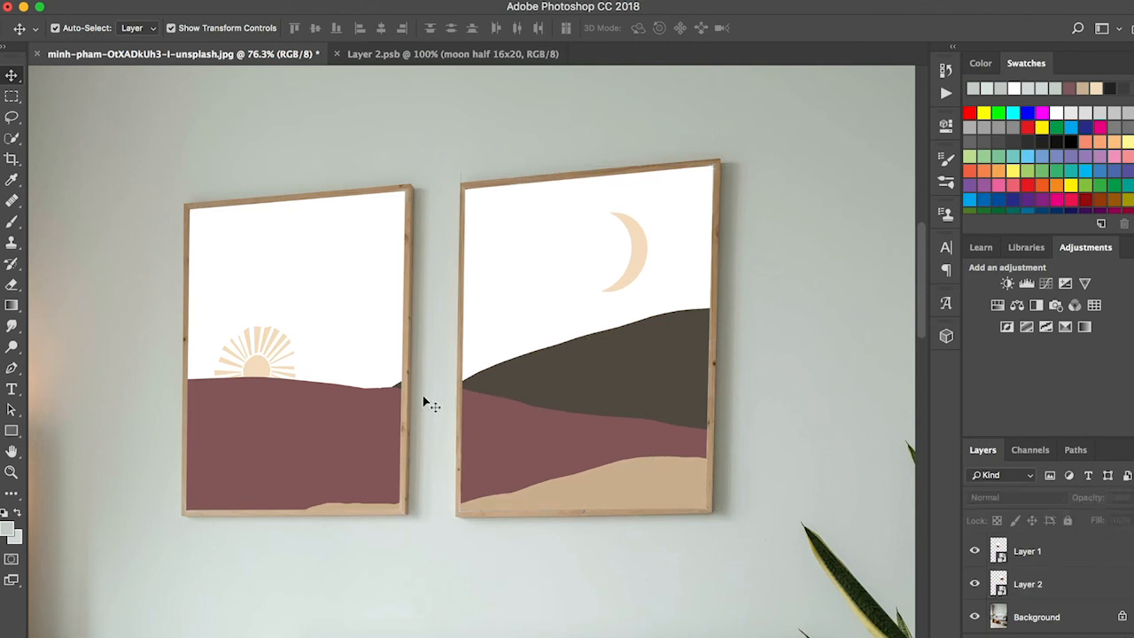
pyautogui.scroll(-5, 423, 398)
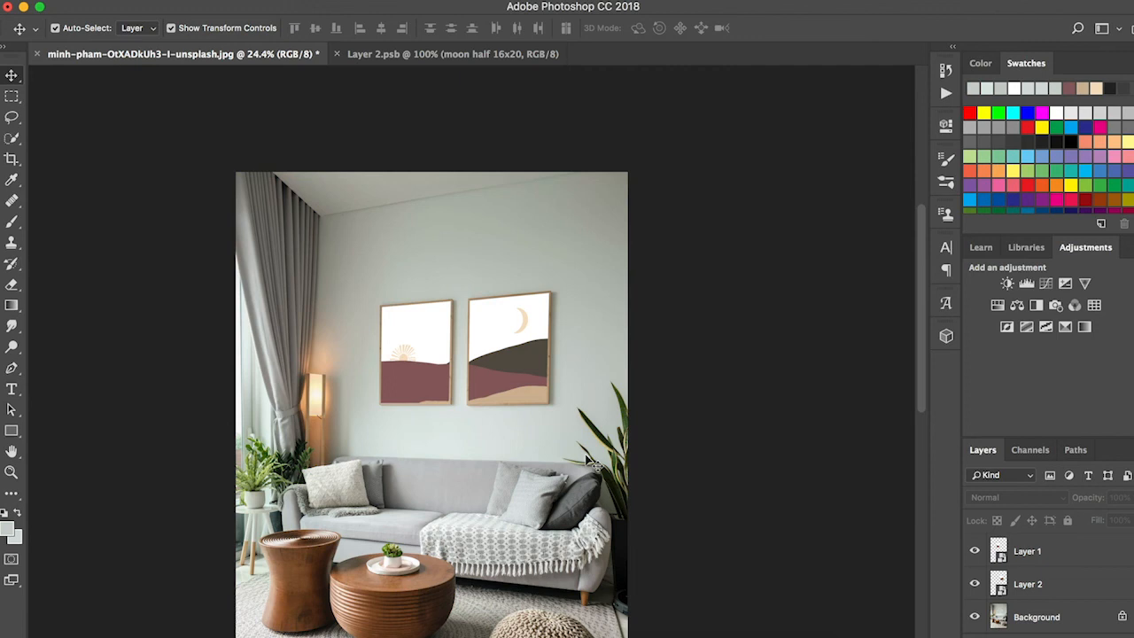
# Step: Add a Curves adjustment layer directly above the Background and raise the curve's midtones to brighten the living room photo
pyautogui.click(1032, 620)
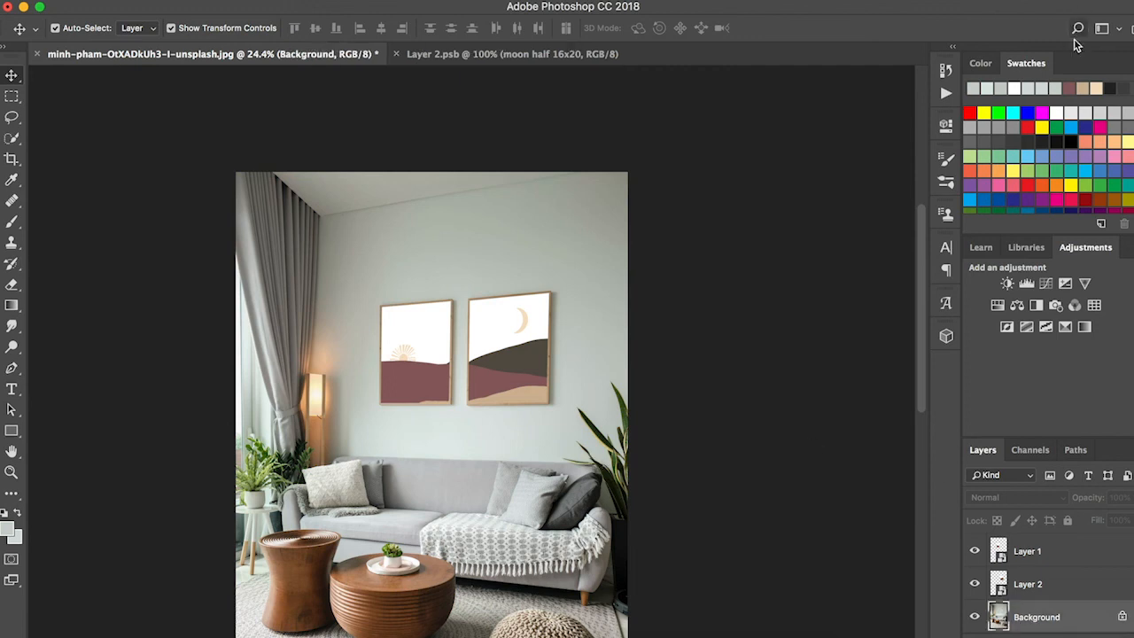
pyautogui.click(1046, 283)
pyautogui.moveTo(813, 295); pyautogui.dragTo(805, 280)
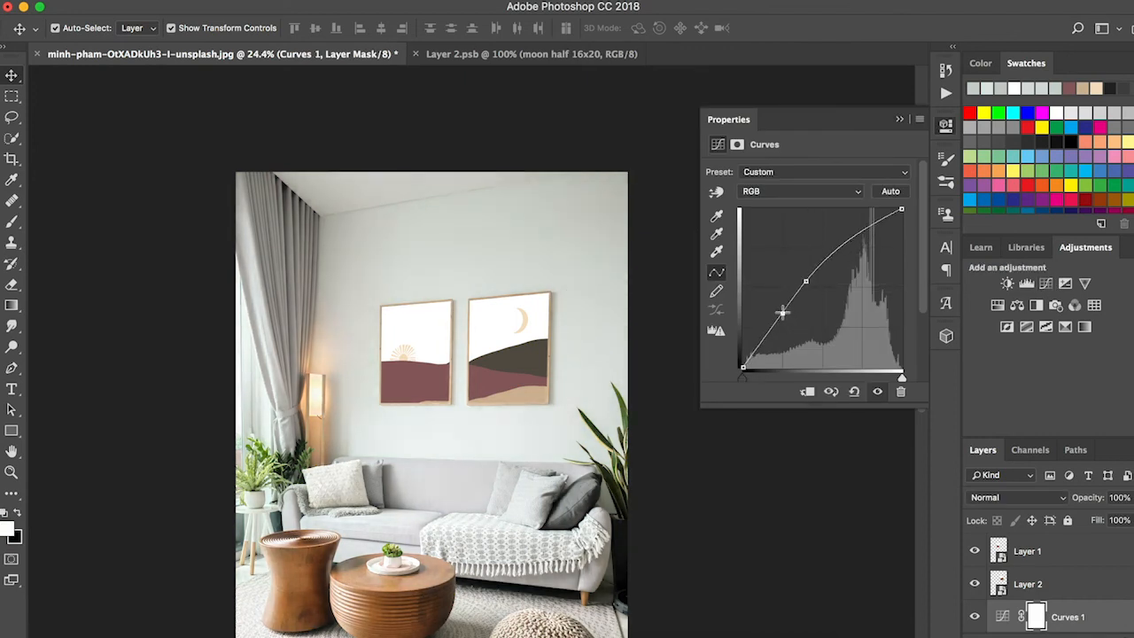
pyautogui.click(899, 120)
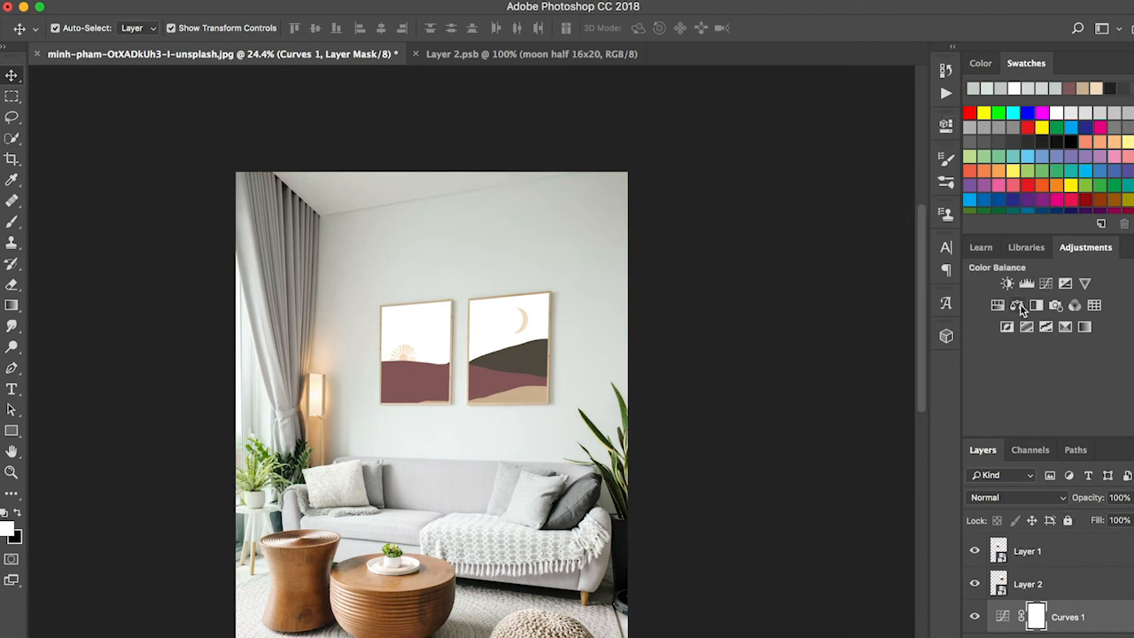
# Step: Add a Color Balance adjustment layer above the Curves layer and shift its midtones slightly toward red, magenta and yellow
pyautogui.click(1019, 305)
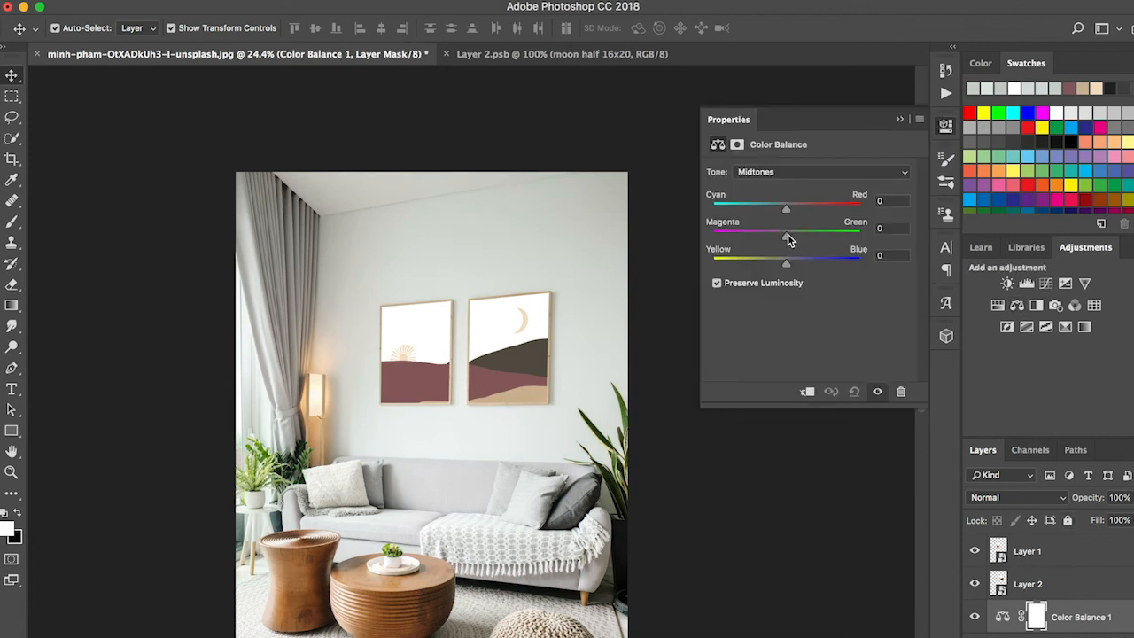
pyautogui.moveTo(783, 238); pyautogui.dragTo(779, 236)
pyautogui.click(780, 258)
pyautogui.moveTo(787, 209); pyautogui.dragTo(794, 208)
pyautogui.click(898, 121)
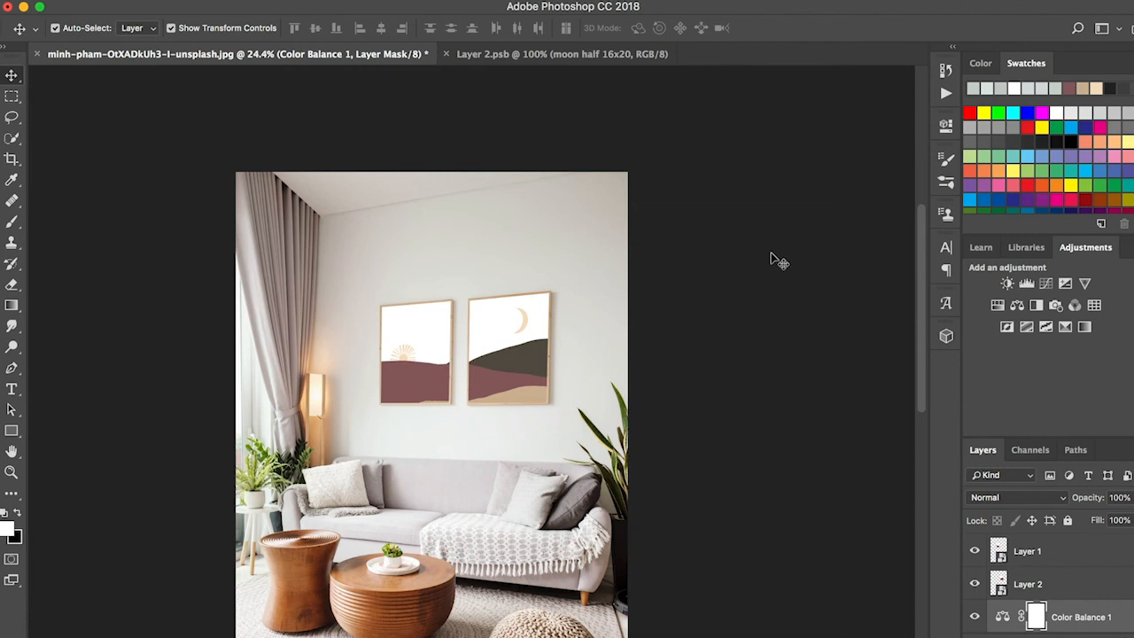
pyautogui.scroll(-2, 750, 425)
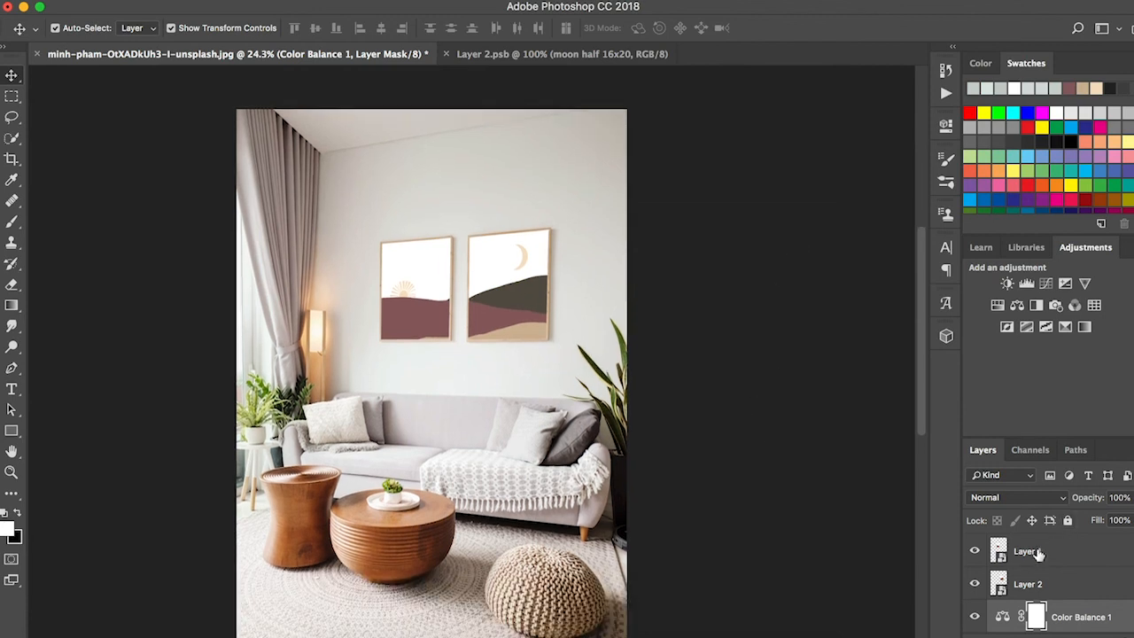
# Step: Set the blend mode of Layer 1, the sun artwork, to Multiply
pyautogui.click(1044, 579)
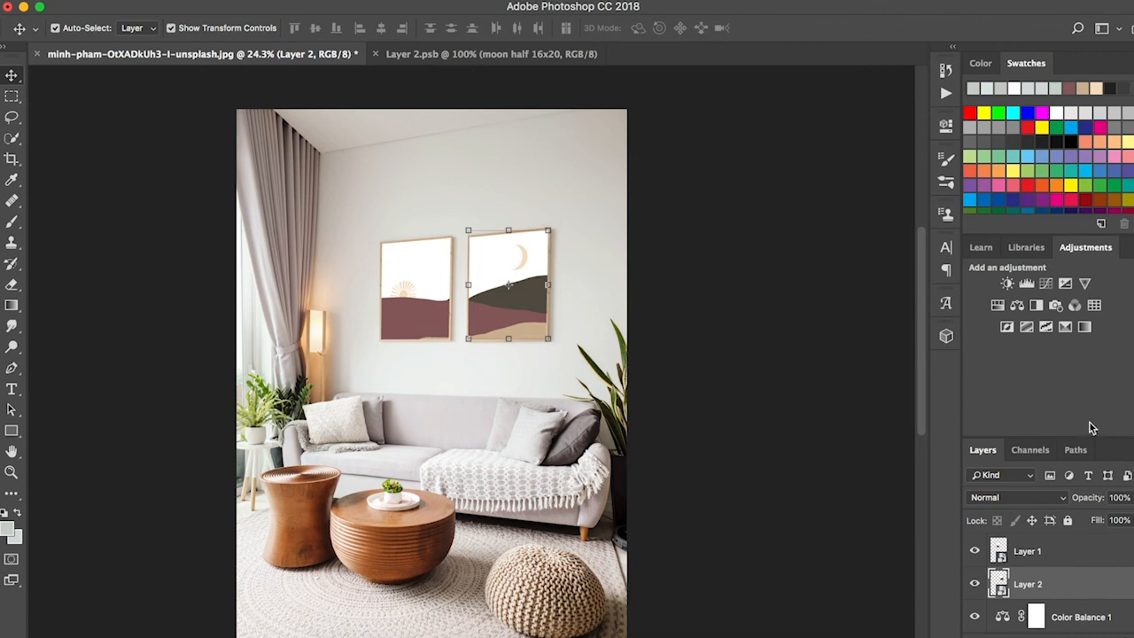
pyautogui.click(1070, 557)
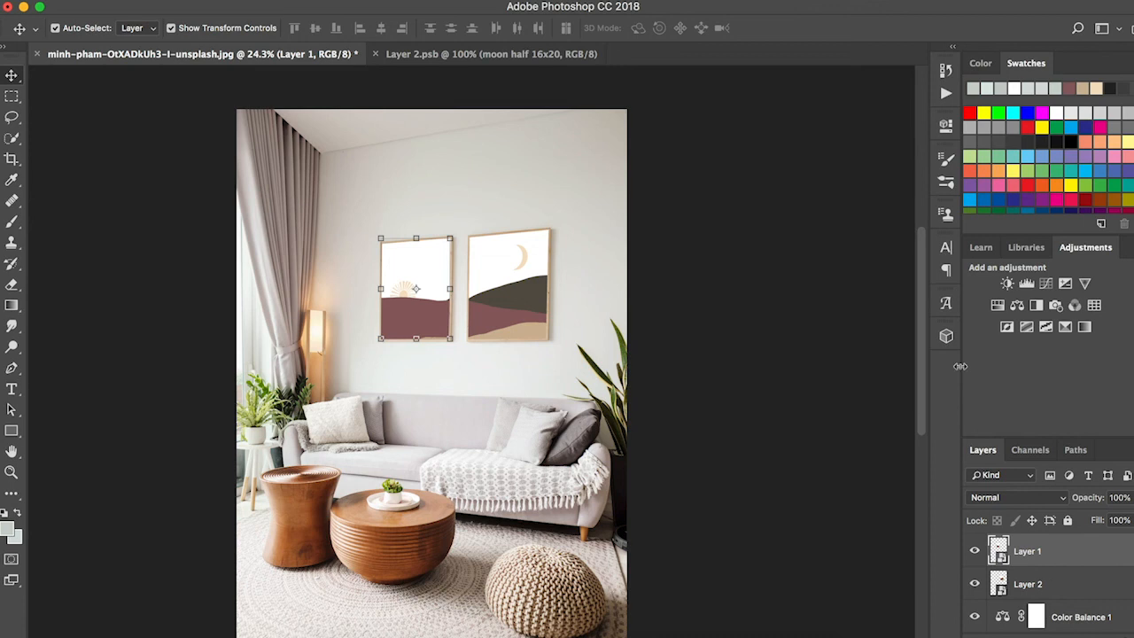
pyautogui.click(1045, 498)
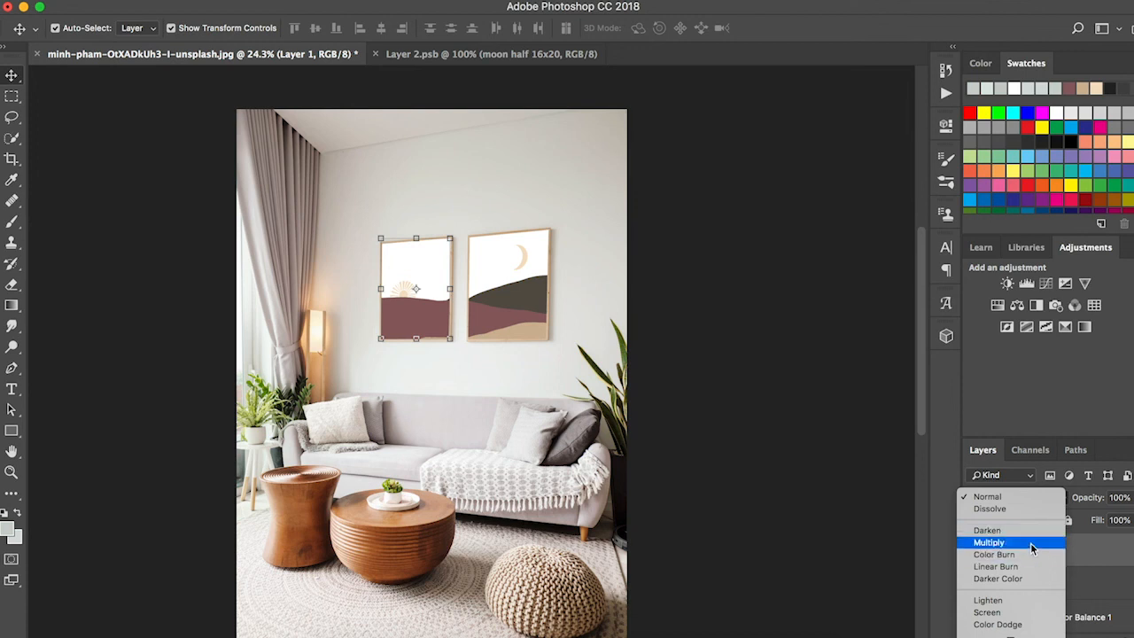
pyautogui.click(1031, 541)
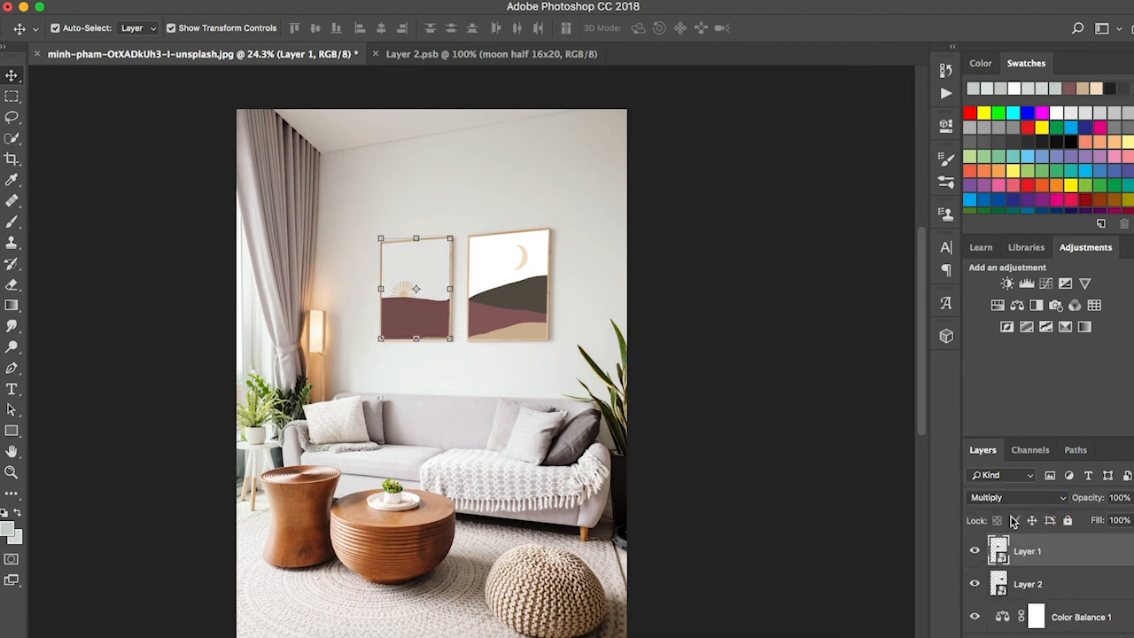
pyautogui.click(1013, 497)
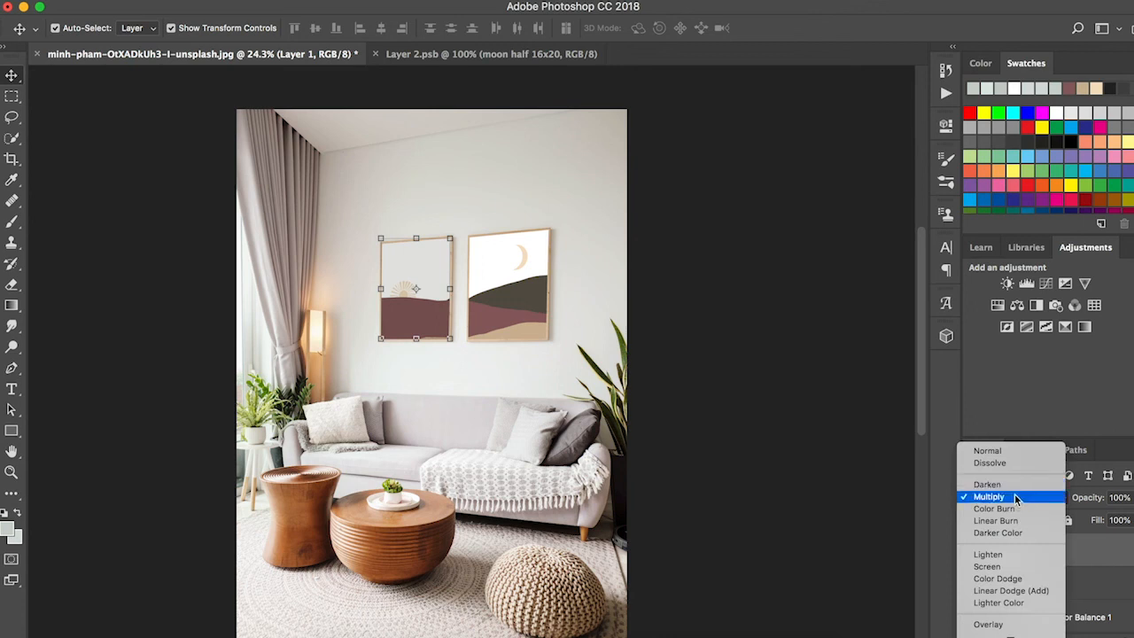
pyautogui.click(1014, 498)
pyautogui.click(674, 346)
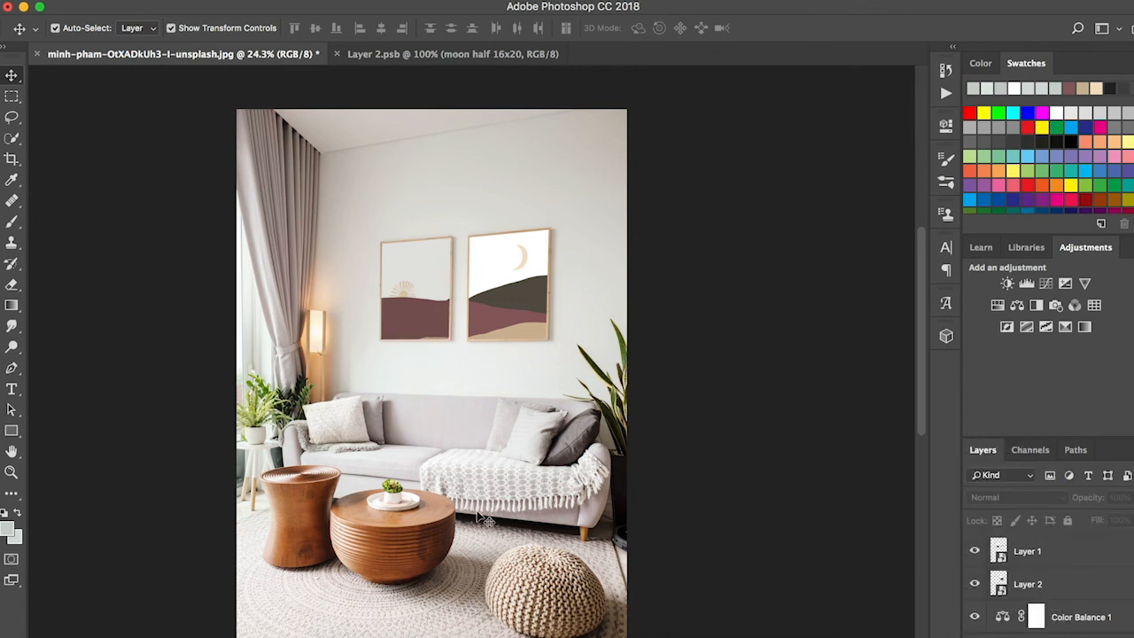
# Step: Set the blend mode of Layer 2, the moon artwork, to Multiply
pyautogui.click(1045, 583)
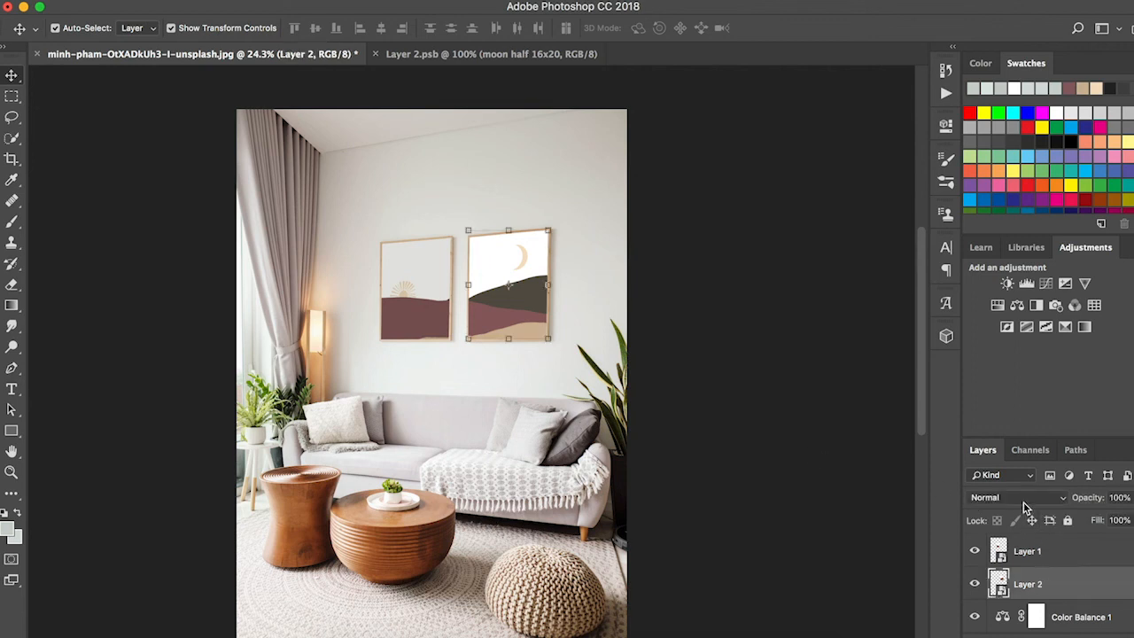
pyautogui.click(1024, 500)
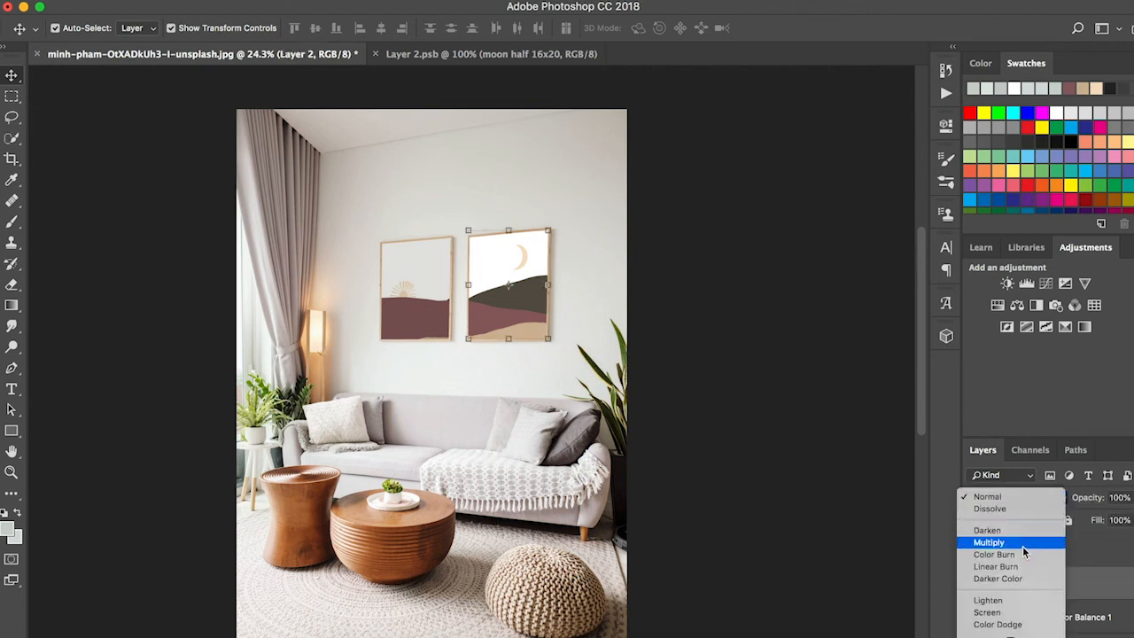
pyautogui.click(1023, 544)
pyautogui.click(774, 331)
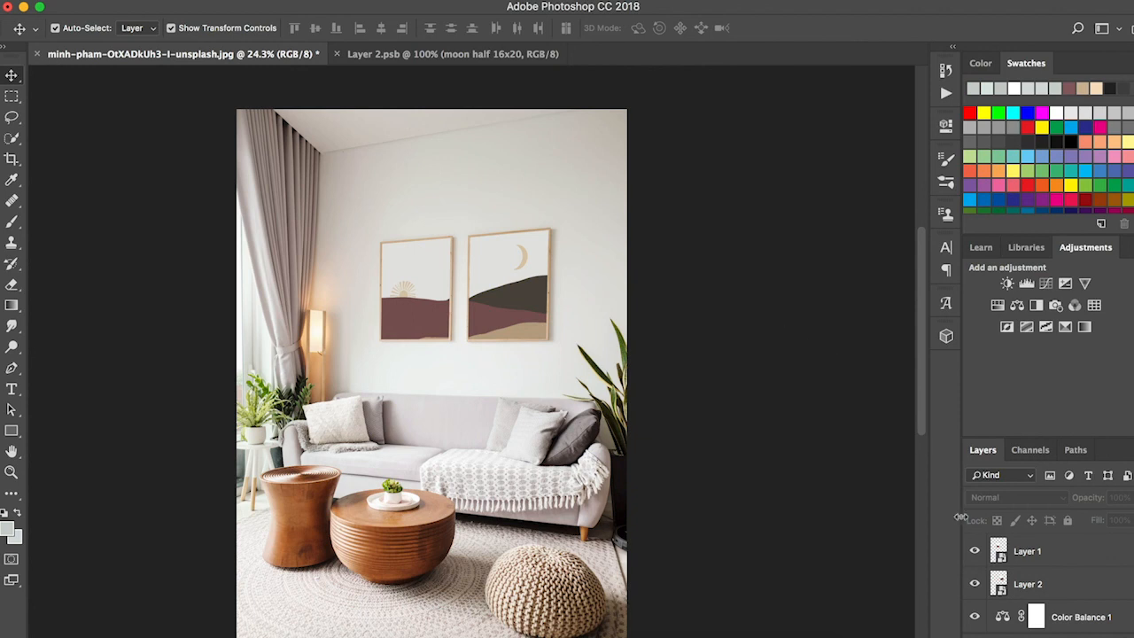
# Step: Try the Darken blend mode on Layer 1 and switch it back to Multiply
pyautogui.click(1046, 548)
pyautogui.click(1027, 497)
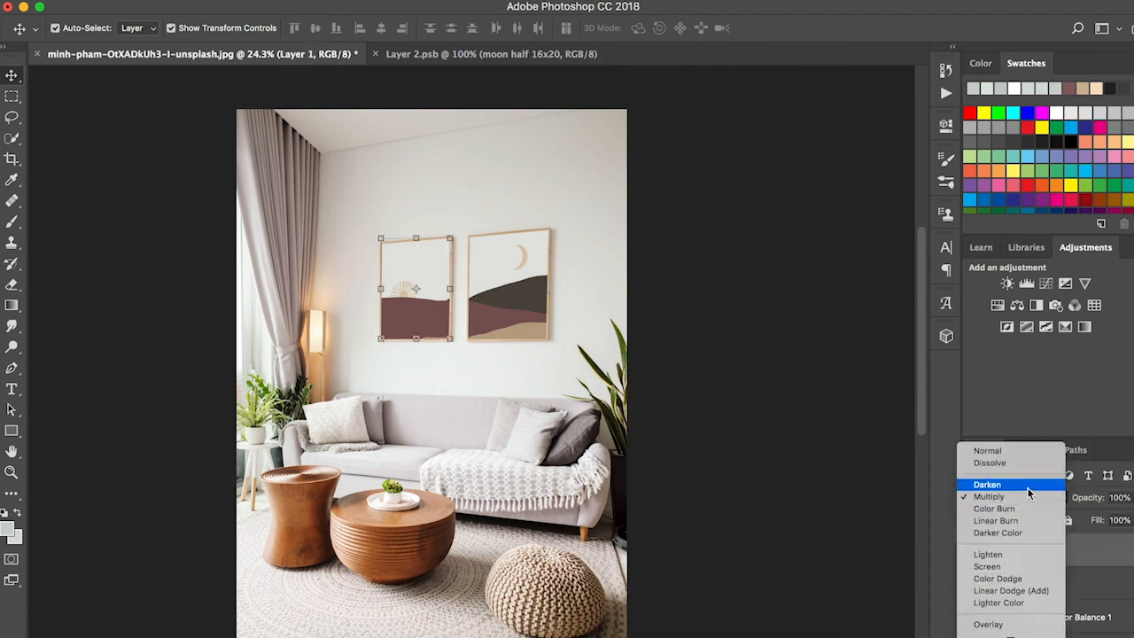
pyautogui.click(1019, 485)
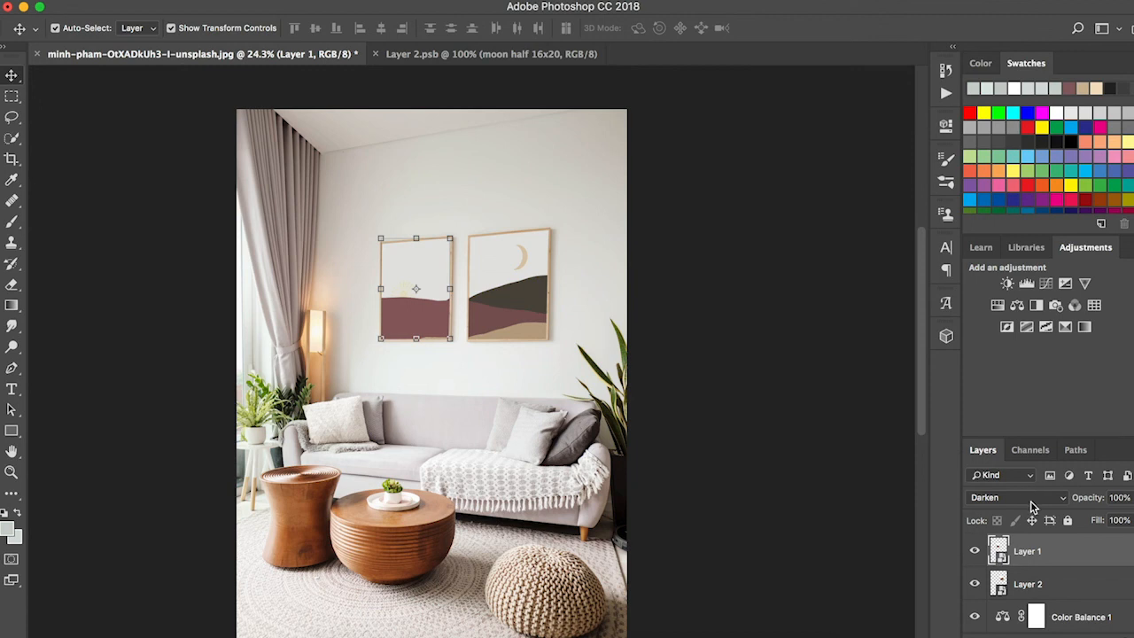
pyautogui.click(1031, 499)
pyautogui.click(1028, 510)
pyautogui.click(839, 418)
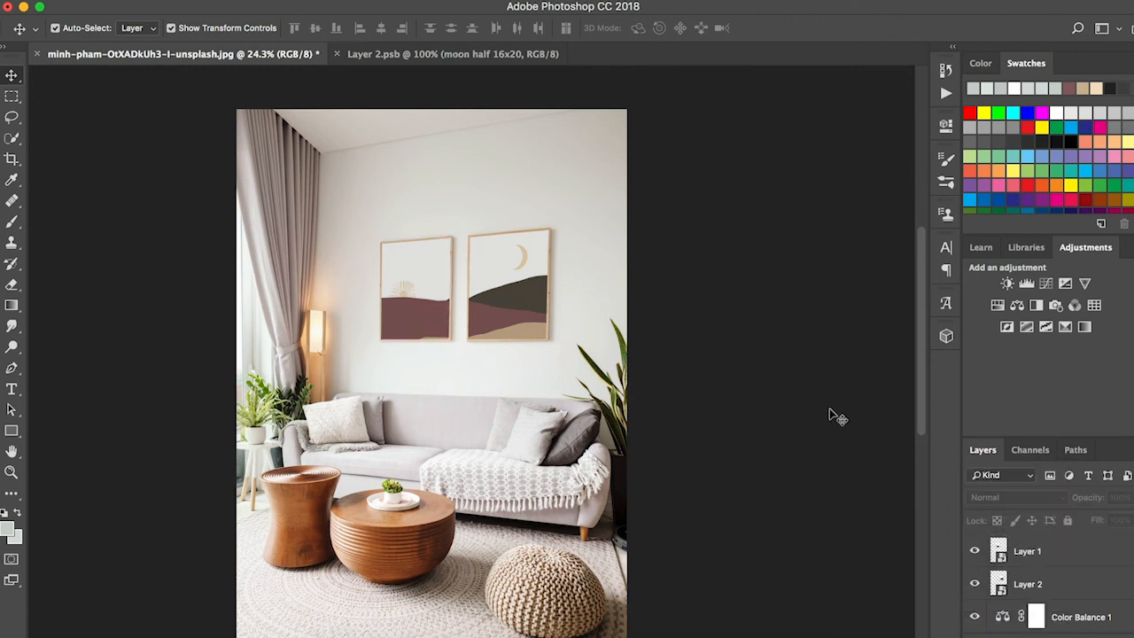
pyautogui.scroll(-1, 839, 418)
pyautogui.scroll(2, 839, 418)
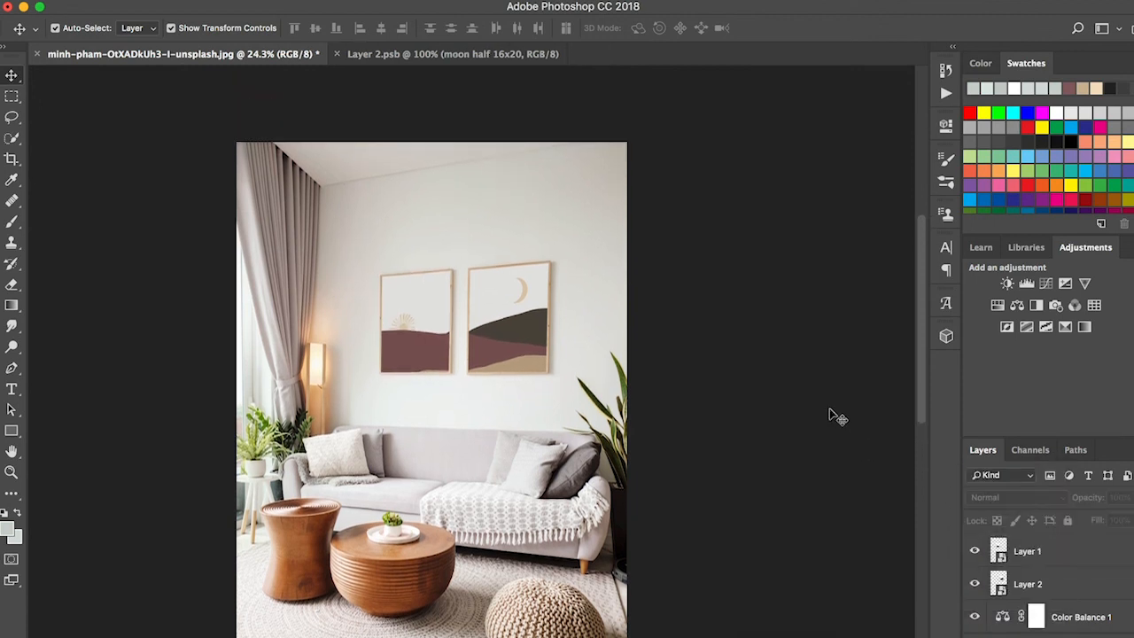
pyautogui.scroll(-2, 494, 399)
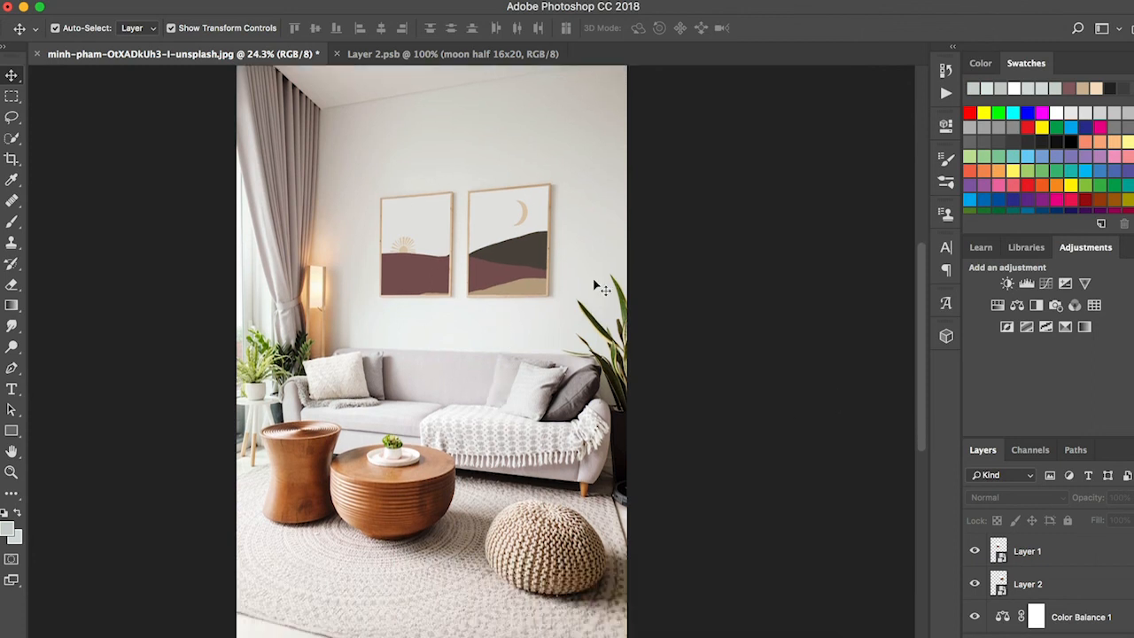
pyautogui.scroll(1, 496, 319)
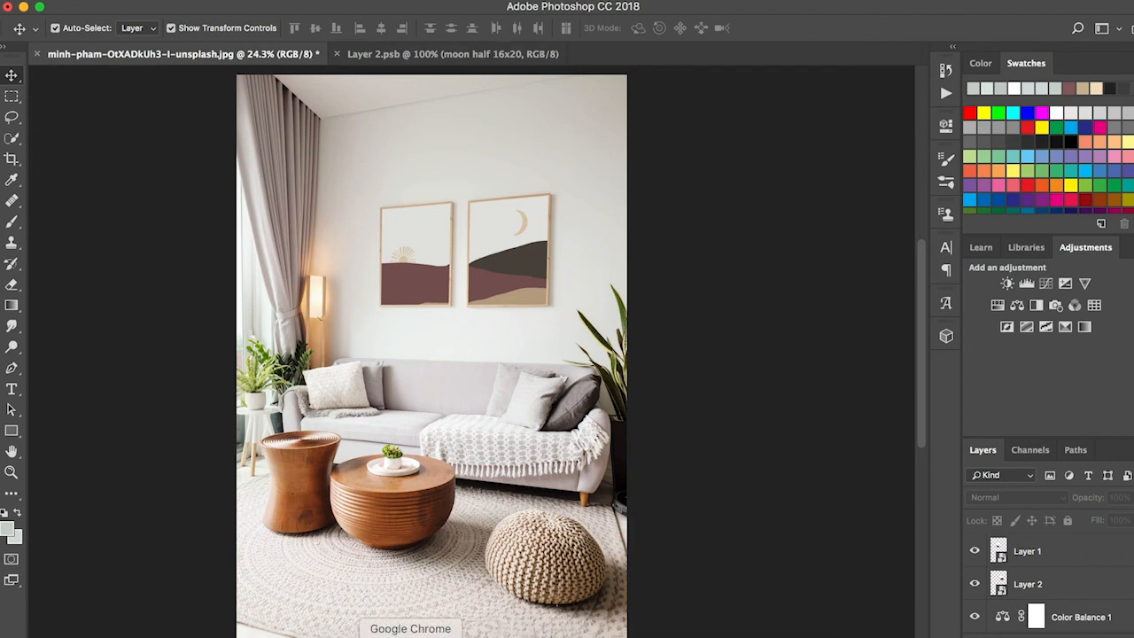
# Step: Switch to Google Chrome and open the Etsy shop Fine Art Prints Digital Design and Gifts in a new tab
pyautogui.click(400, 637)
pyautogui.click(425, 35)
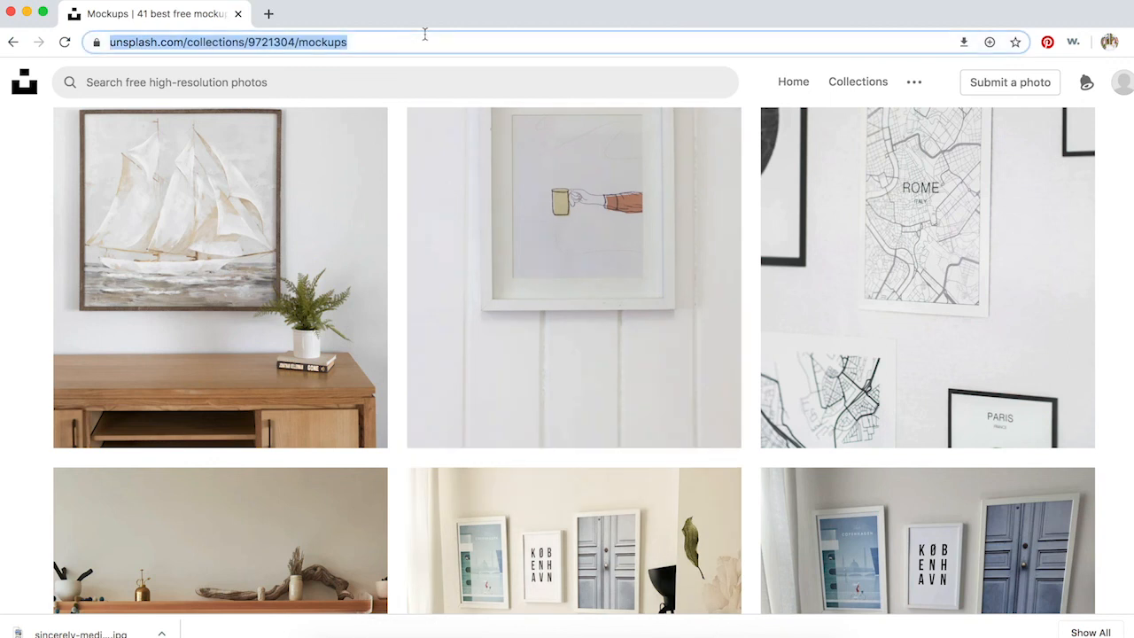
pyautogui.click(269, 13)
pyautogui.write('et')
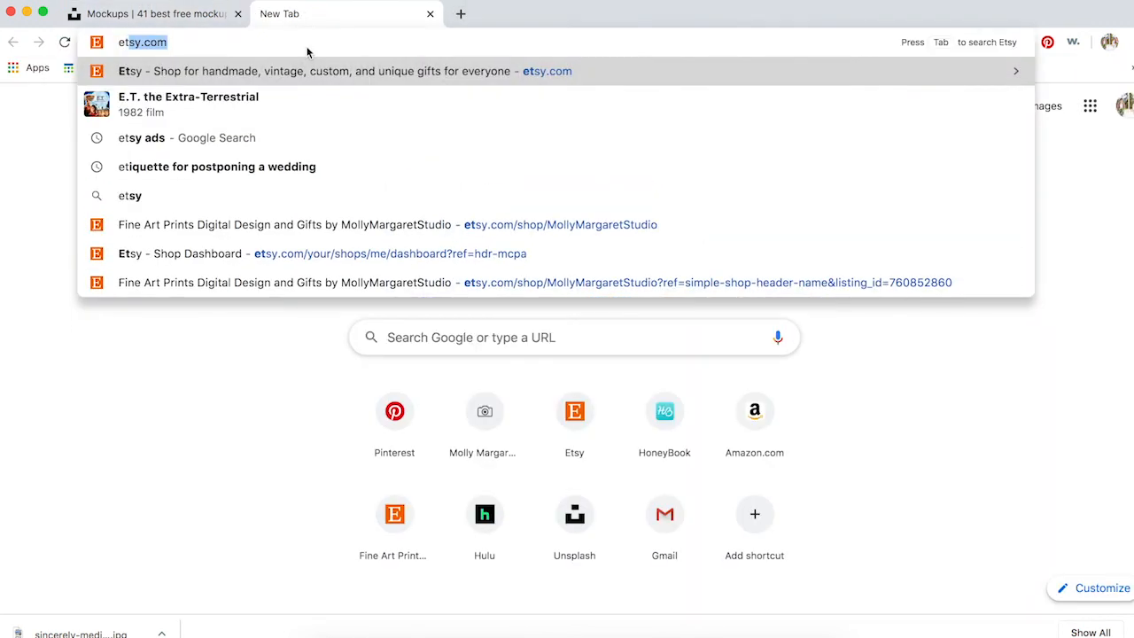
pyautogui.click(379, 227)
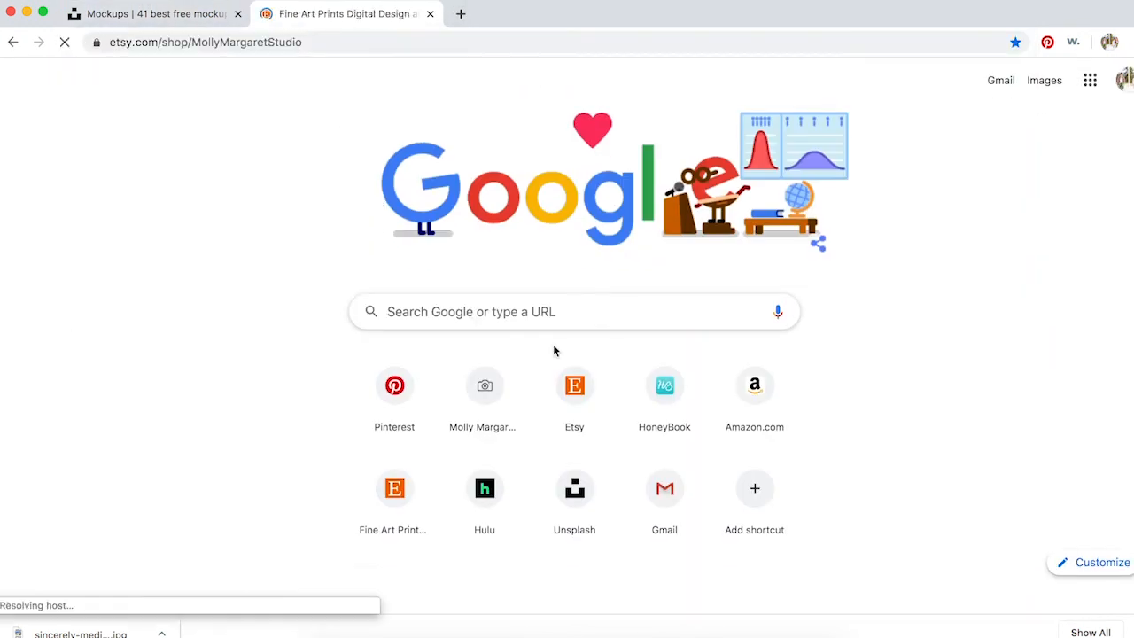
# Step: Open the shop's Sun and Moon Set of Two Print listing, view its mockup photos, and return to Photoshop
pyautogui.scroll(-4, 557, 240)
pyautogui.scroll(-8, 555, 244)
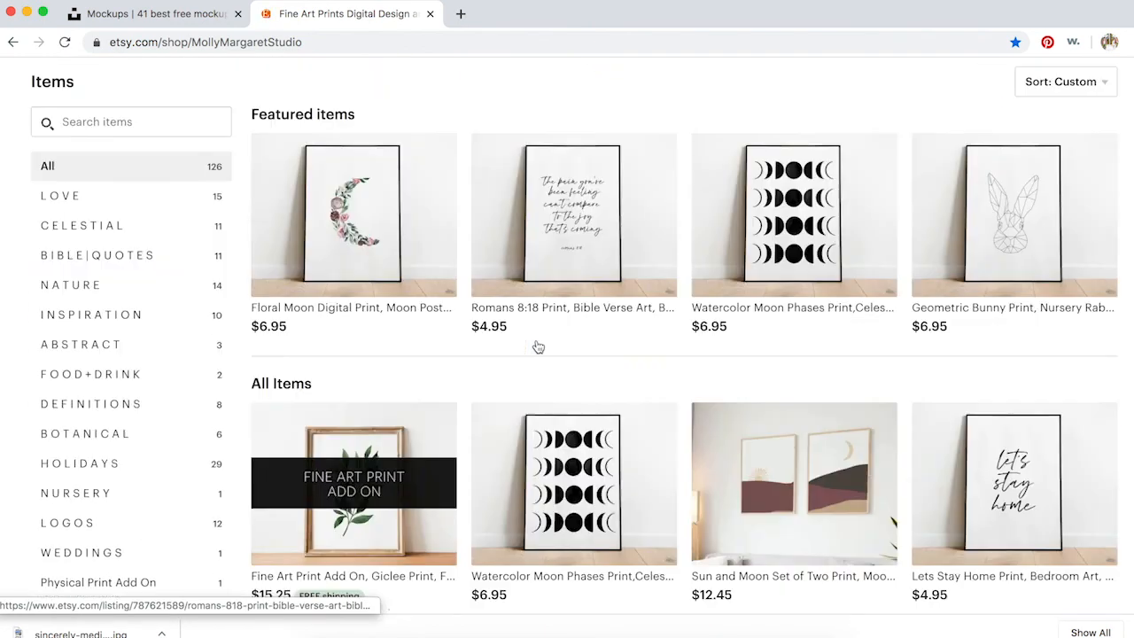
pyautogui.click(804, 313)
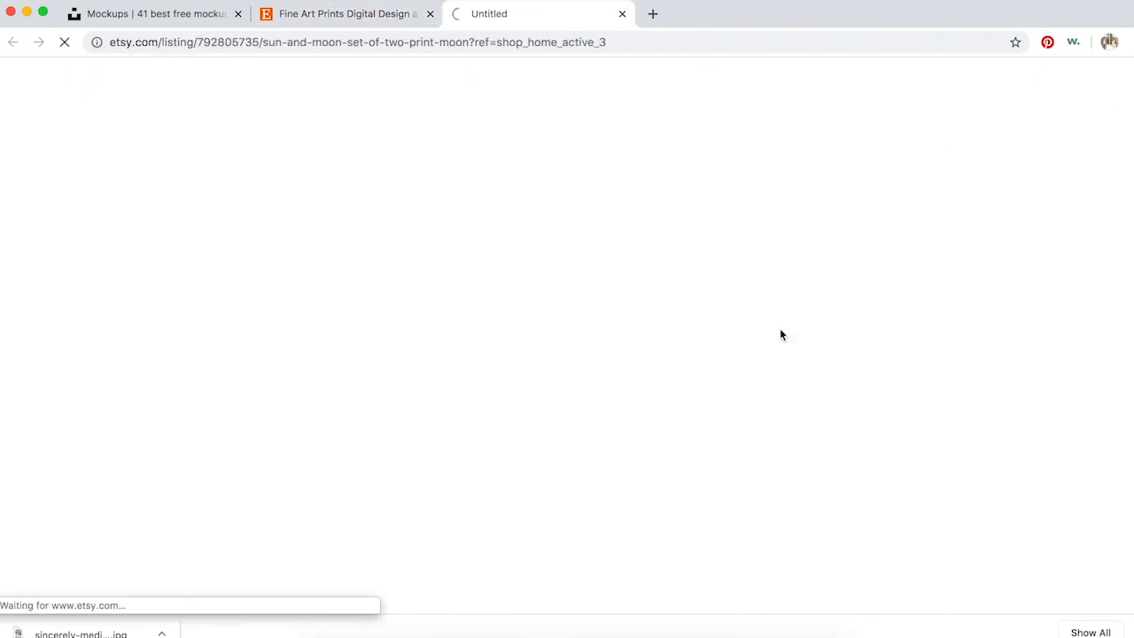
pyautogui.scroll(-3, 465, 262)
pyautogui.scroll(-2, 465, 262)
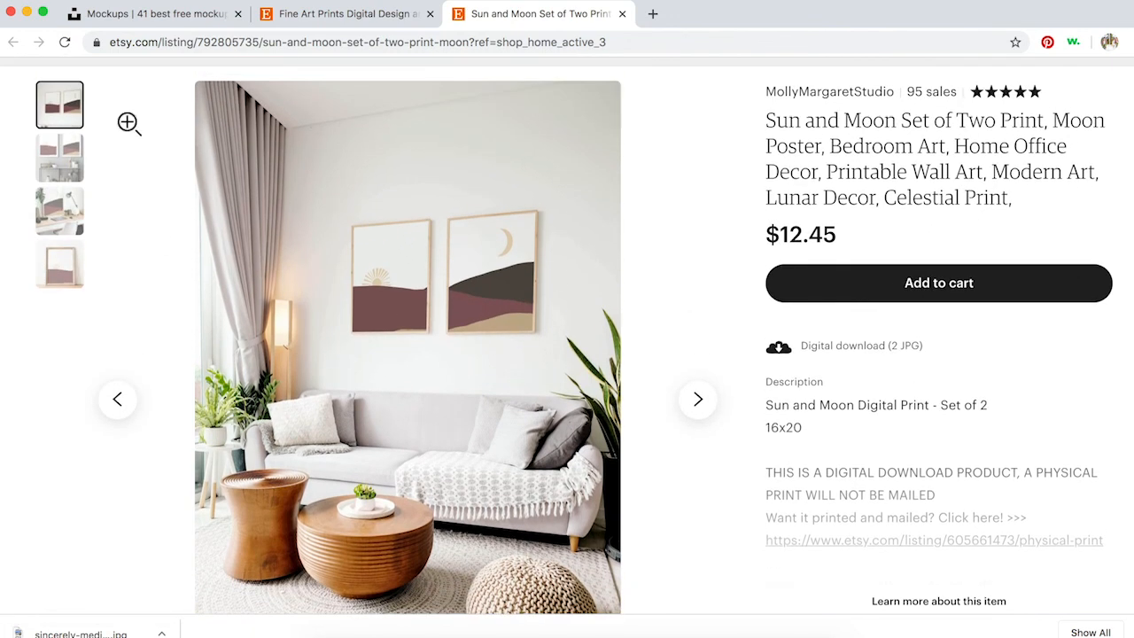
pyautogui.click(711, 401)
pyautogui.click(713, 400)
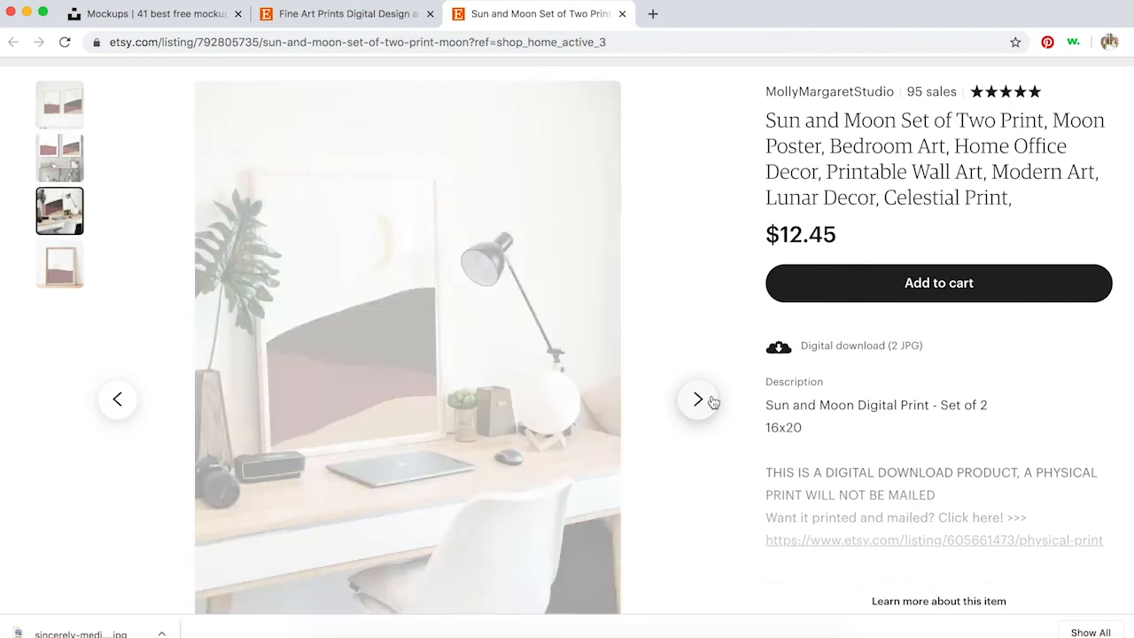
pyautogui.click(63, 104)
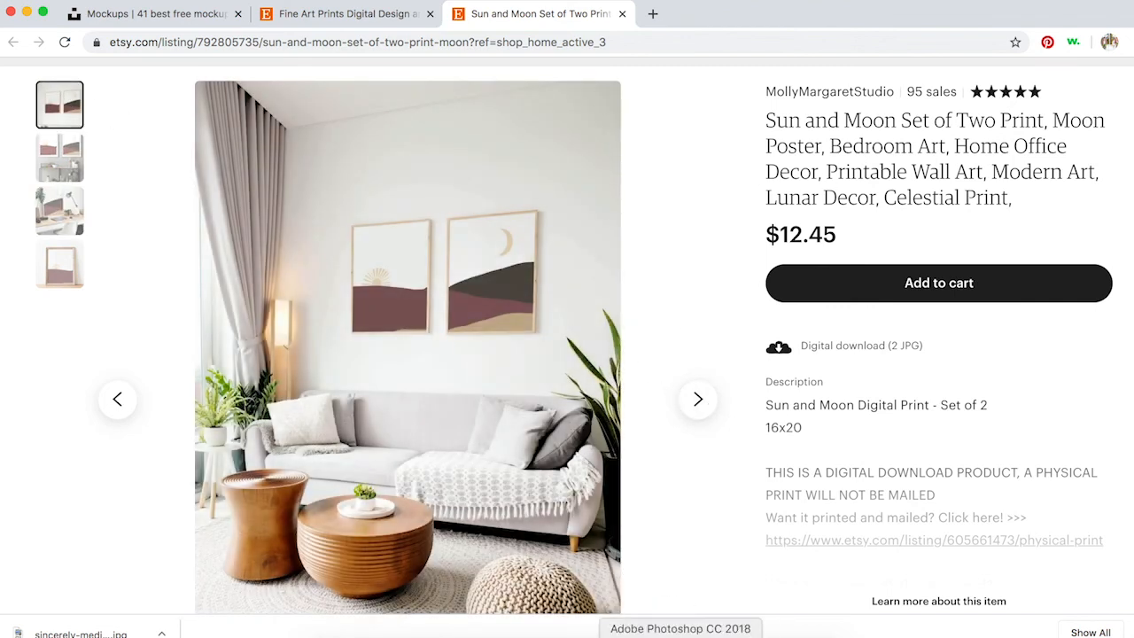
pyautogui.click(720, 636)
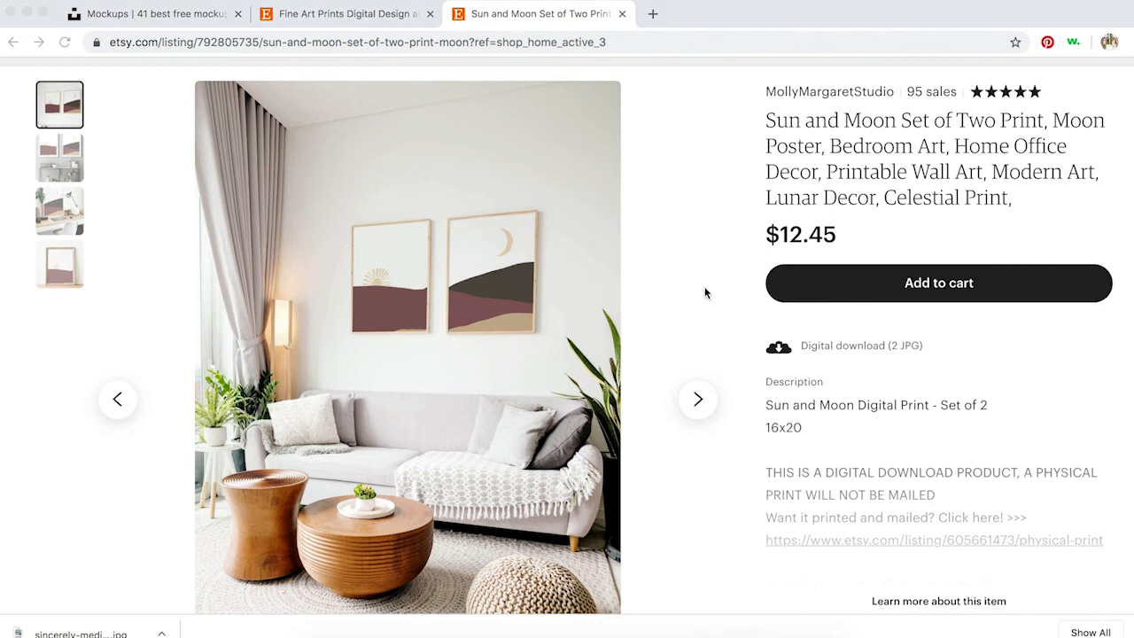